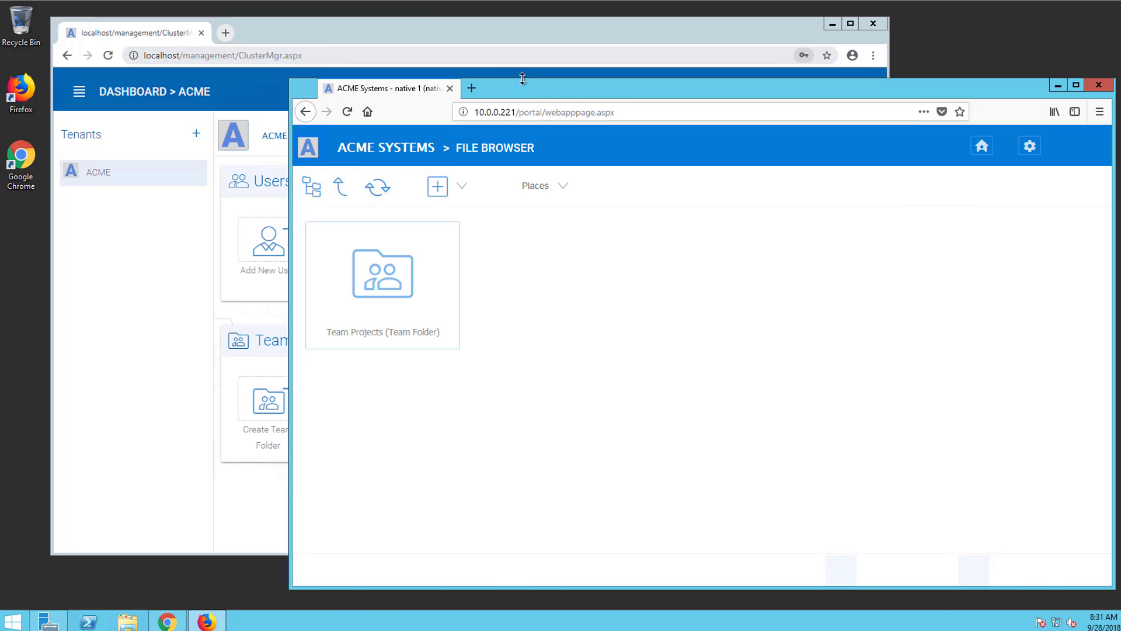
Bring the ACME tenant admin dashboard in Chrome to the front over Firefox
left_click(436, 35)
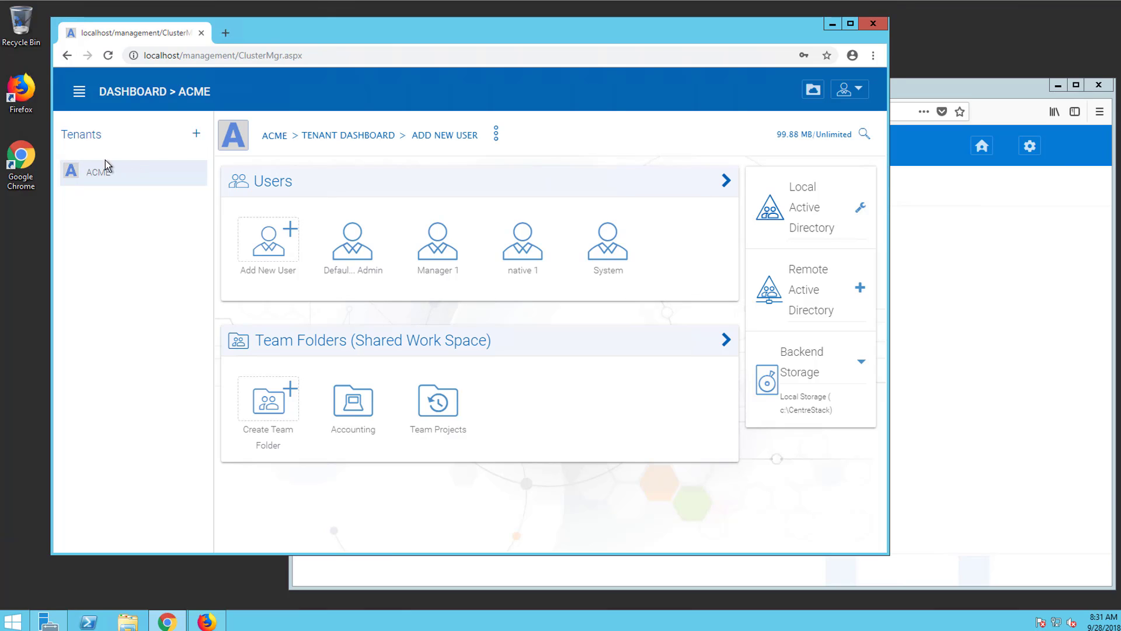
Go to the ACME tenant's Group Policy Sharing page and scroll to the expiration-day fields
left_click(366, 138)
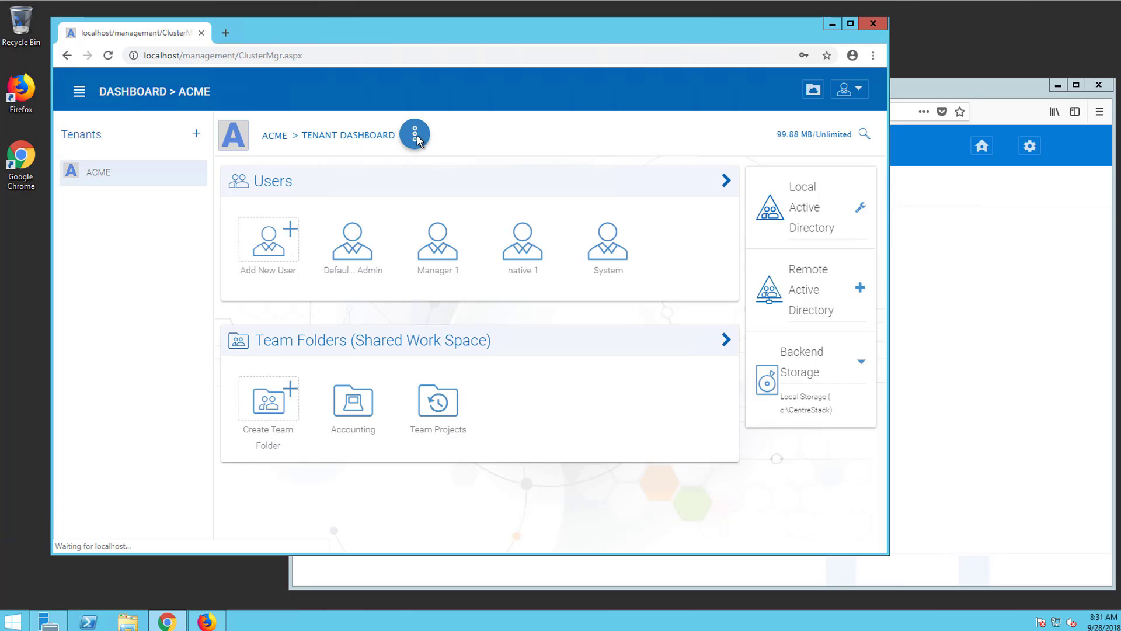
left_click(416, 138)
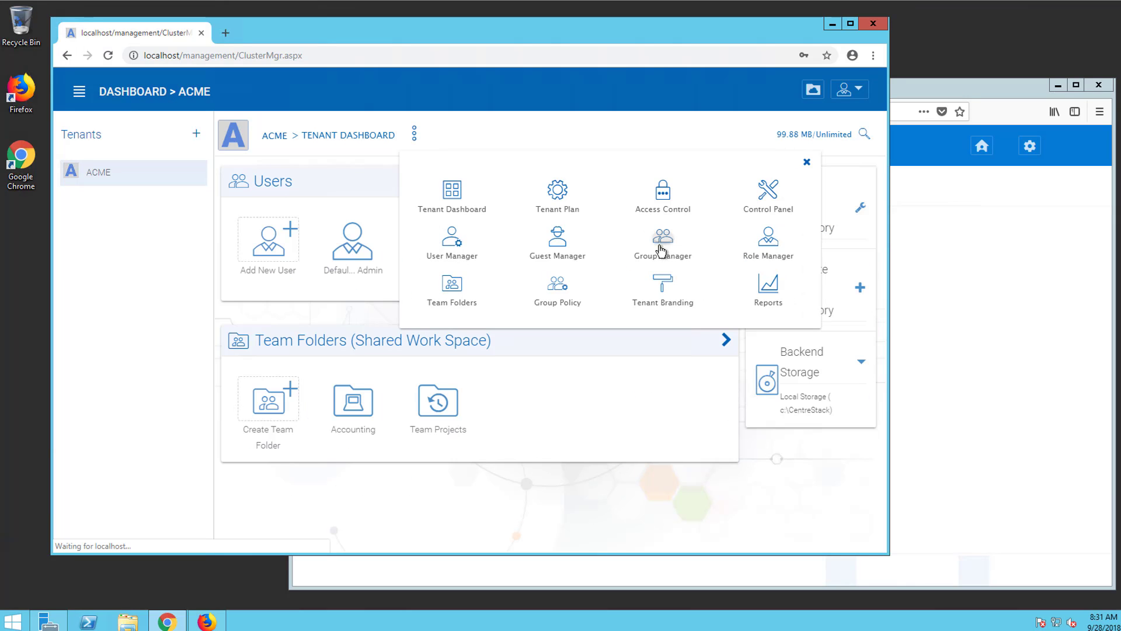
left_click(557, 285)
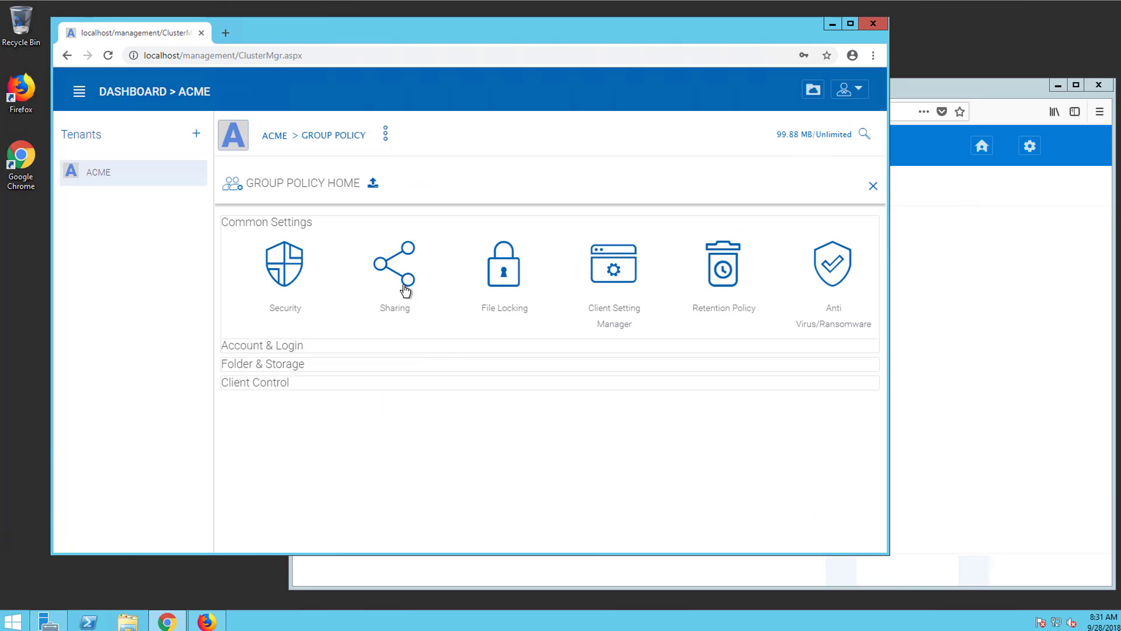
left_click(406, 289)
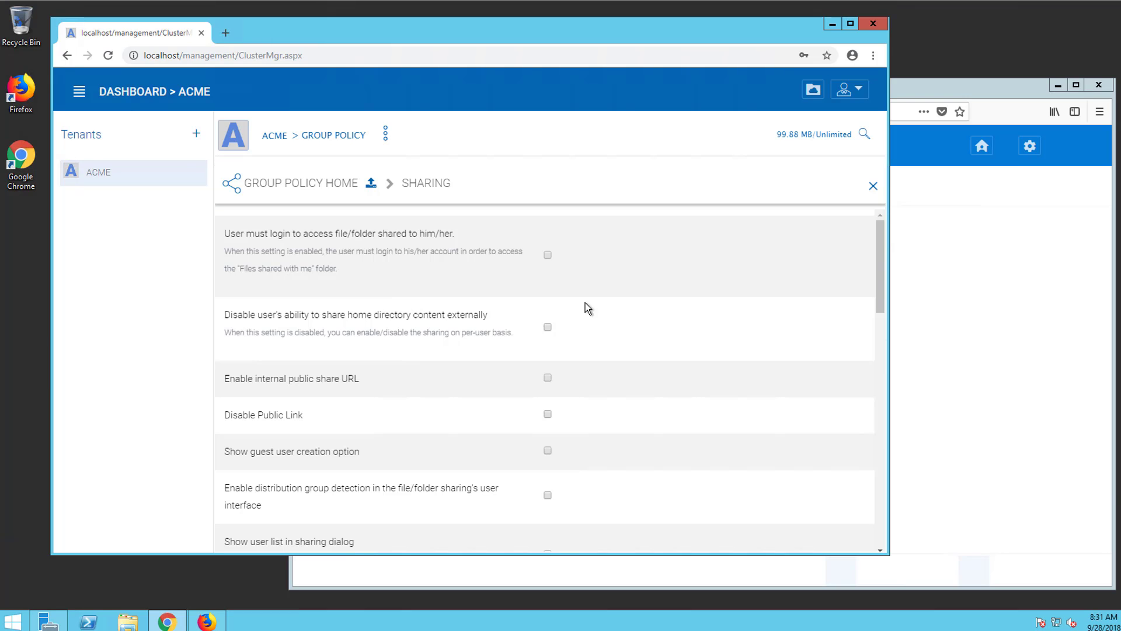
scroll(720, 442, "down", 1)
scroll(720, 442, "down", 2)
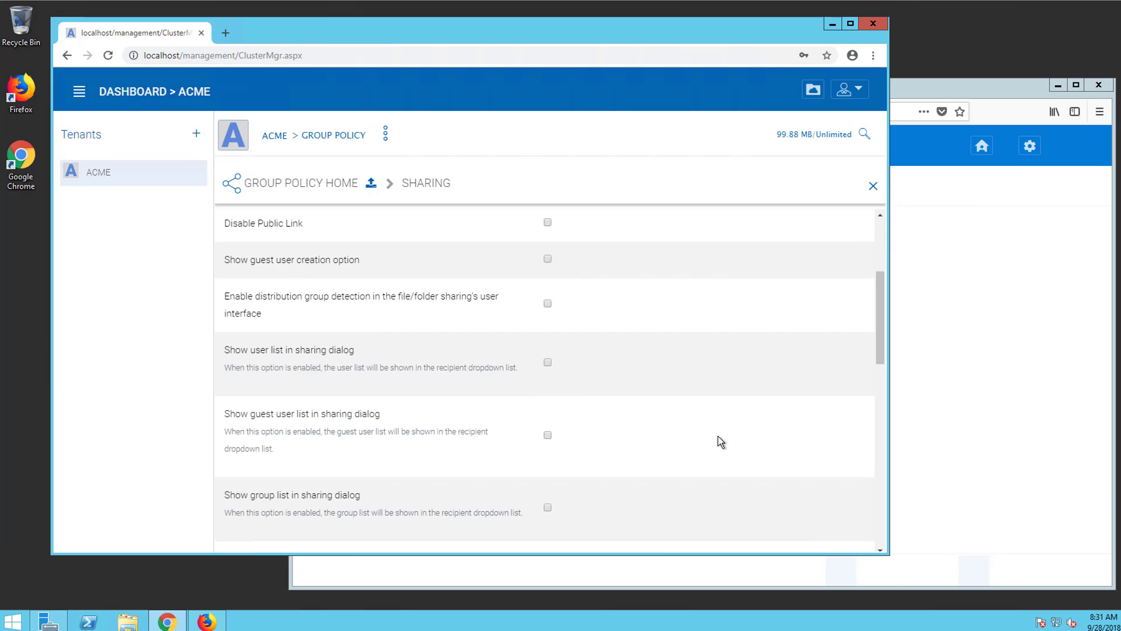
scroll(721, 442, "down", 7)
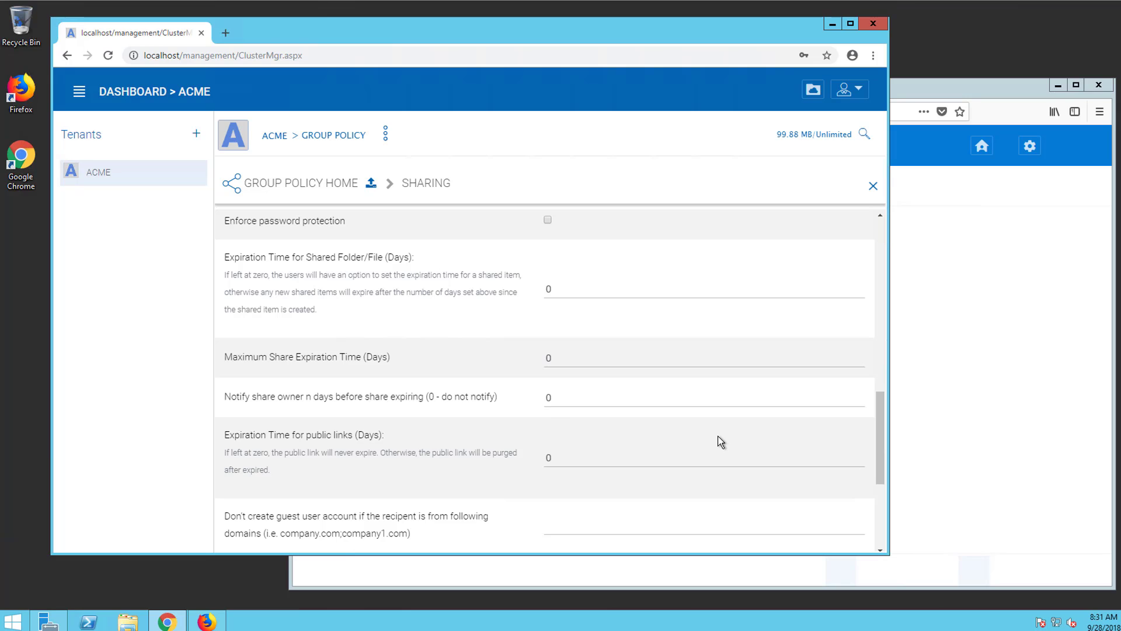
scroll(625, 348, "up", 1)
scroll(625, 349, "down", 1)
Look over the Sharing settings, then bring the Team Projects file browser to the front
scroll(394, 437, "down", 1)
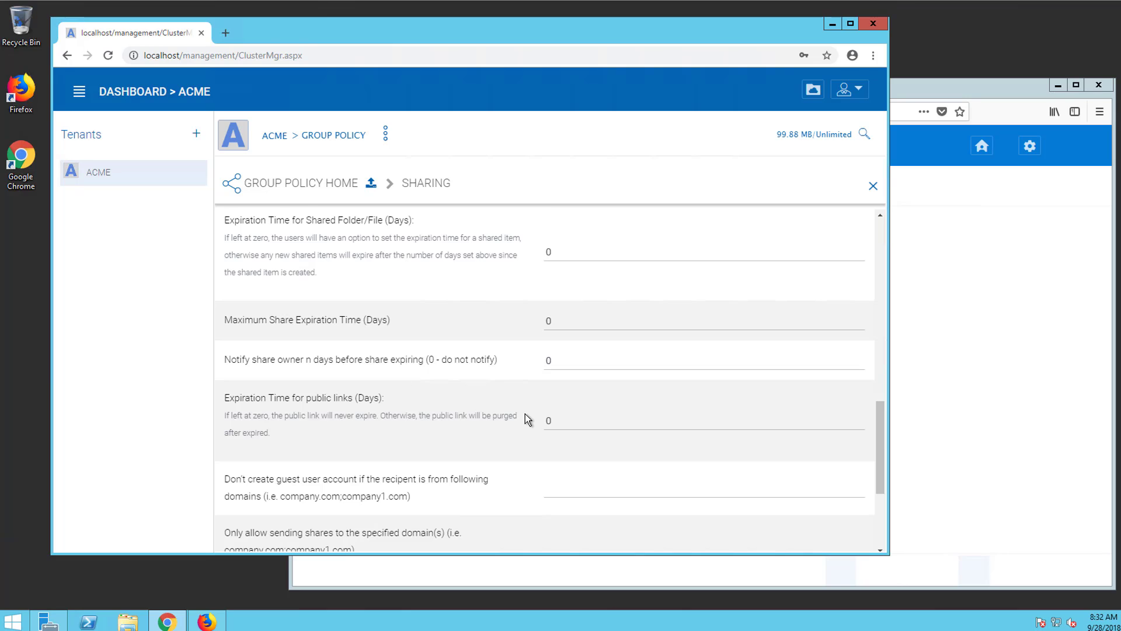
scroll(524, 413, "up", 2)
scroll(531, 360, "down", 2)
scroll(283, 289, "up", 2)
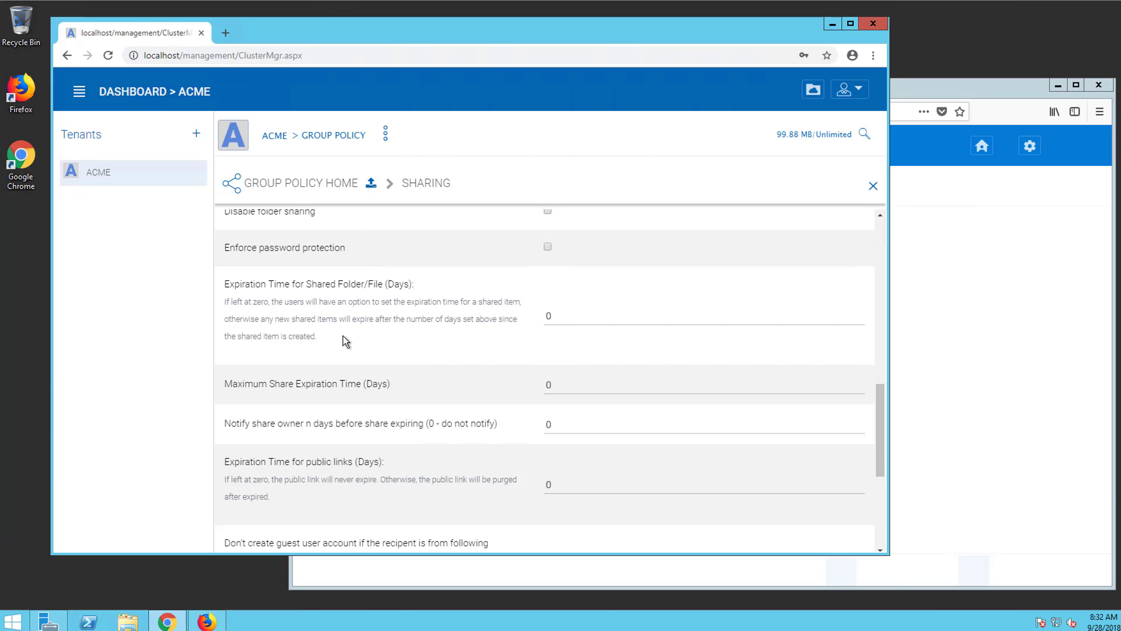
left_click(1016, 96)
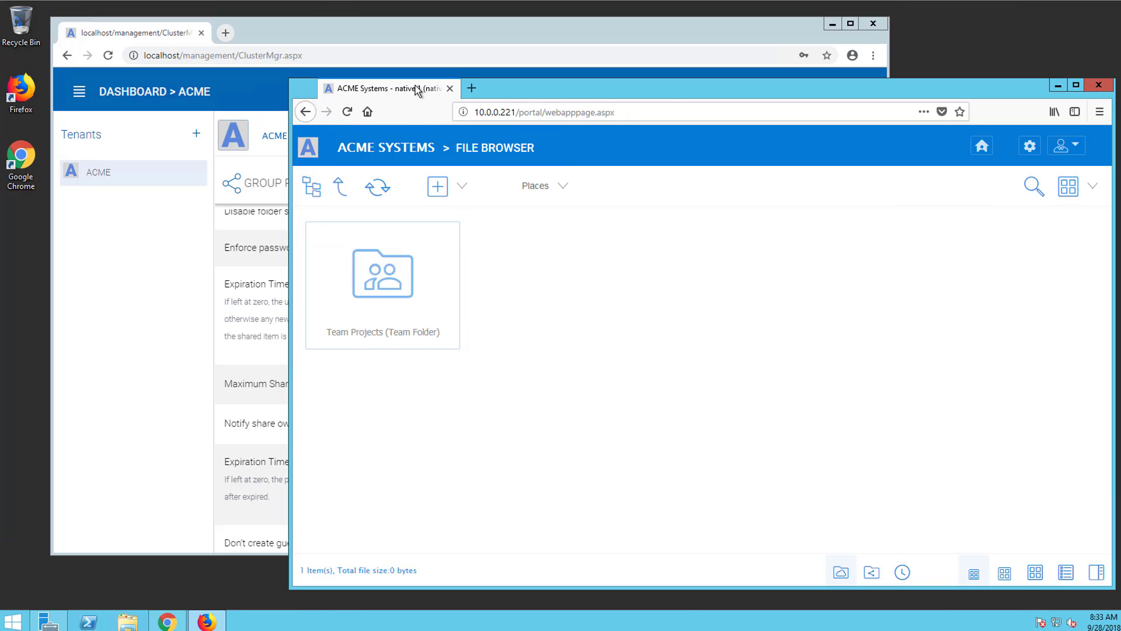
Browse into Team Projects and Music, step back up, and start sharing the Music folder
left_click(383, 282)
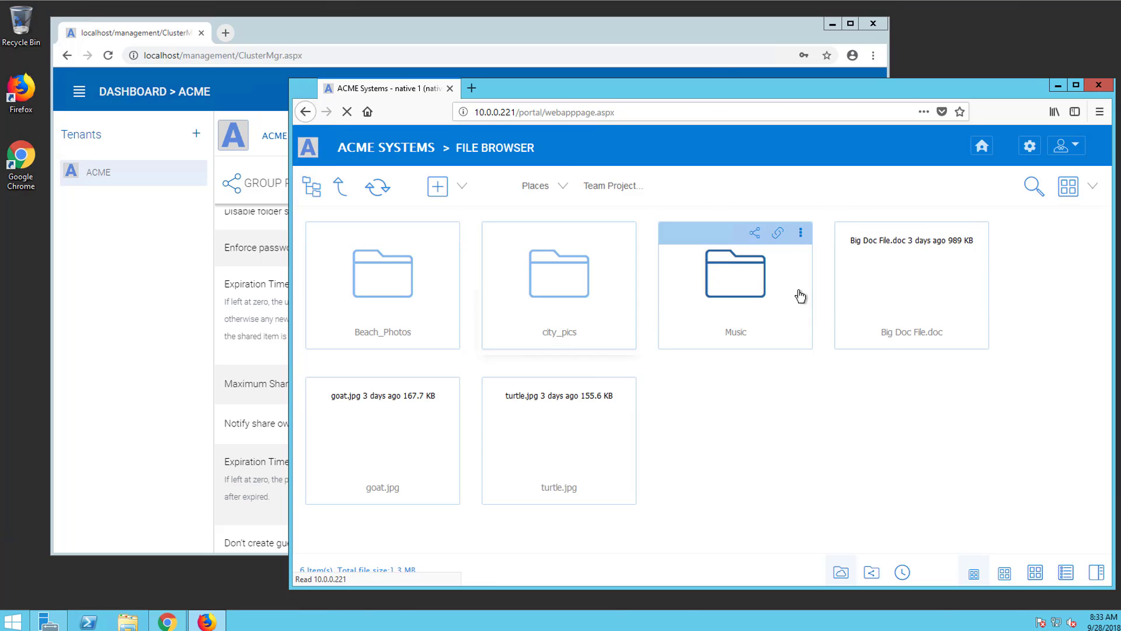
left_click(748, 283)
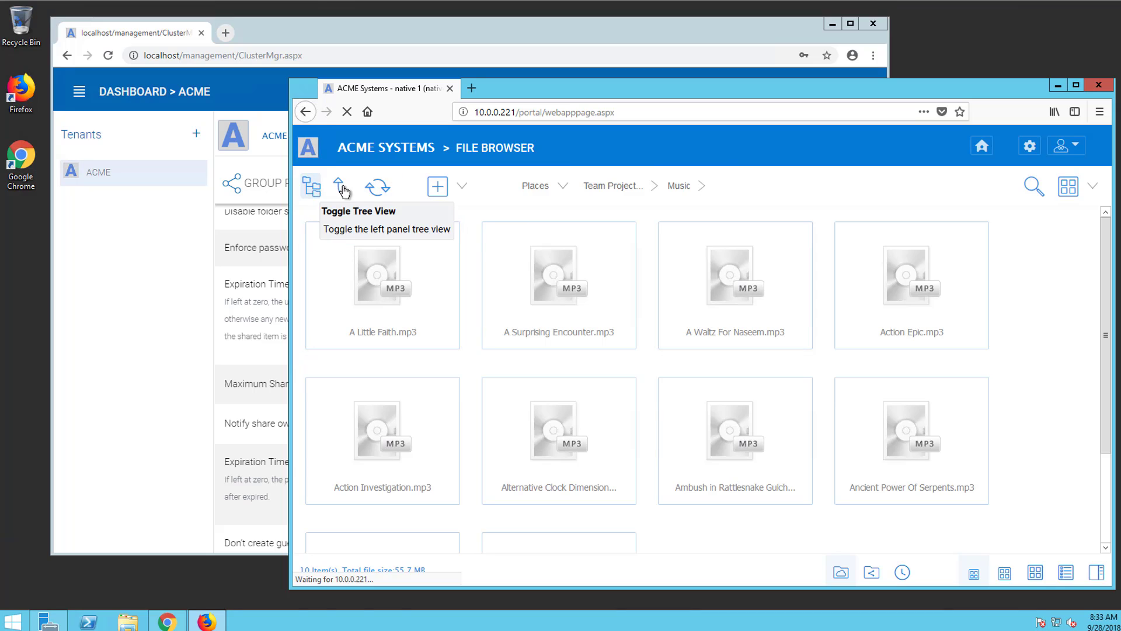
left_click(376, 192)
mouse_move(802, 238)
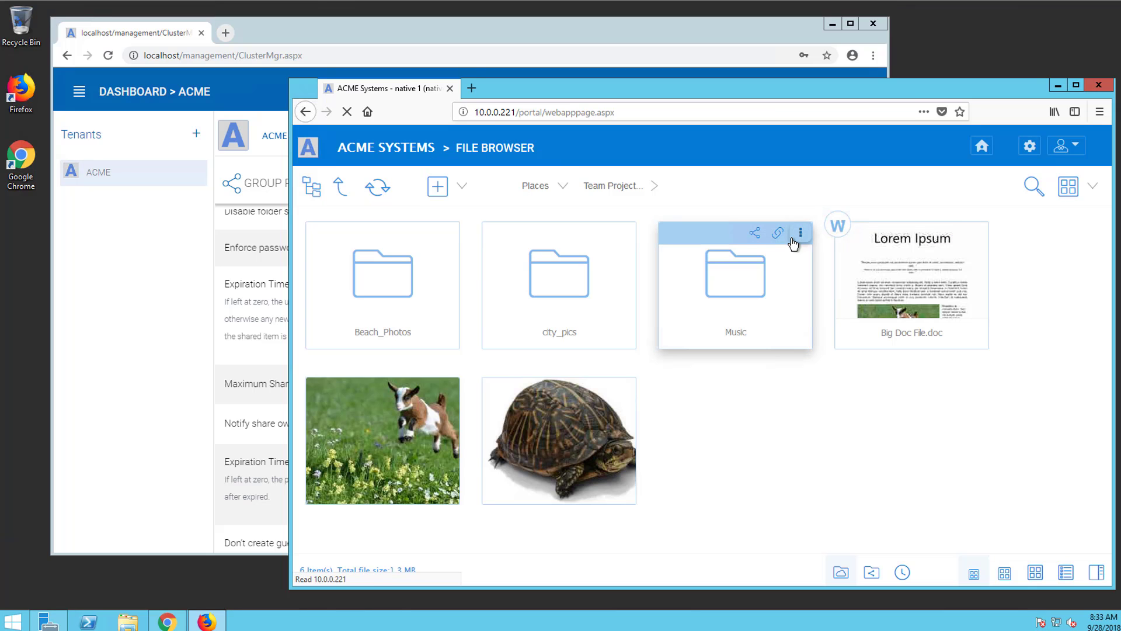
left_click(753, 233)
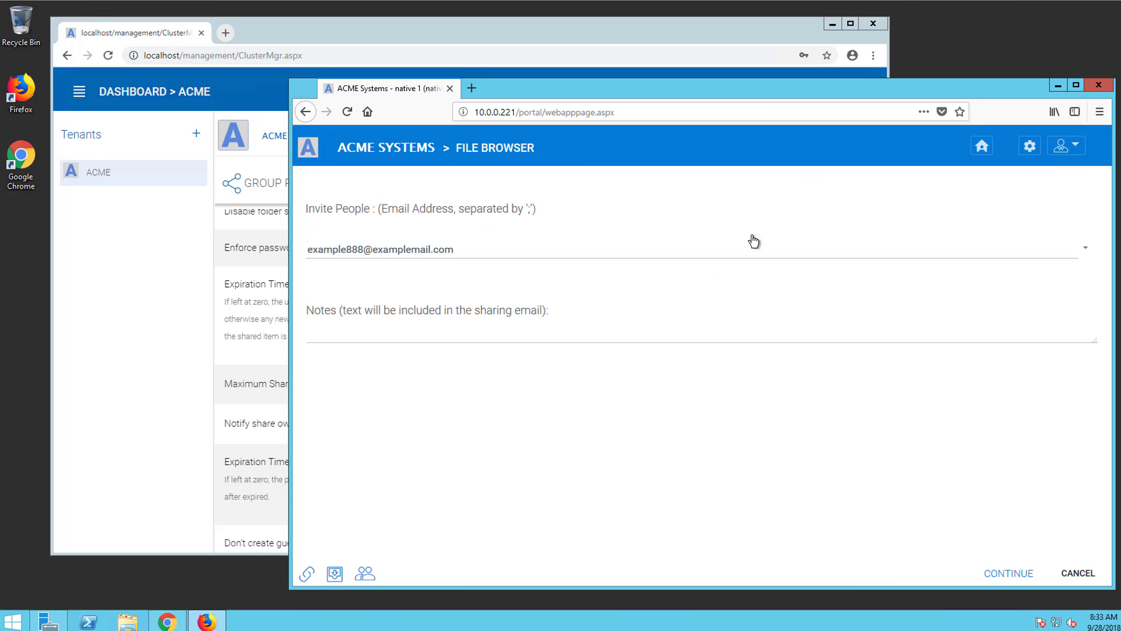
Enter the outside guest's e-mail as invitee and continue to share options showing a 1 Week expiry
left_click(438, 246)
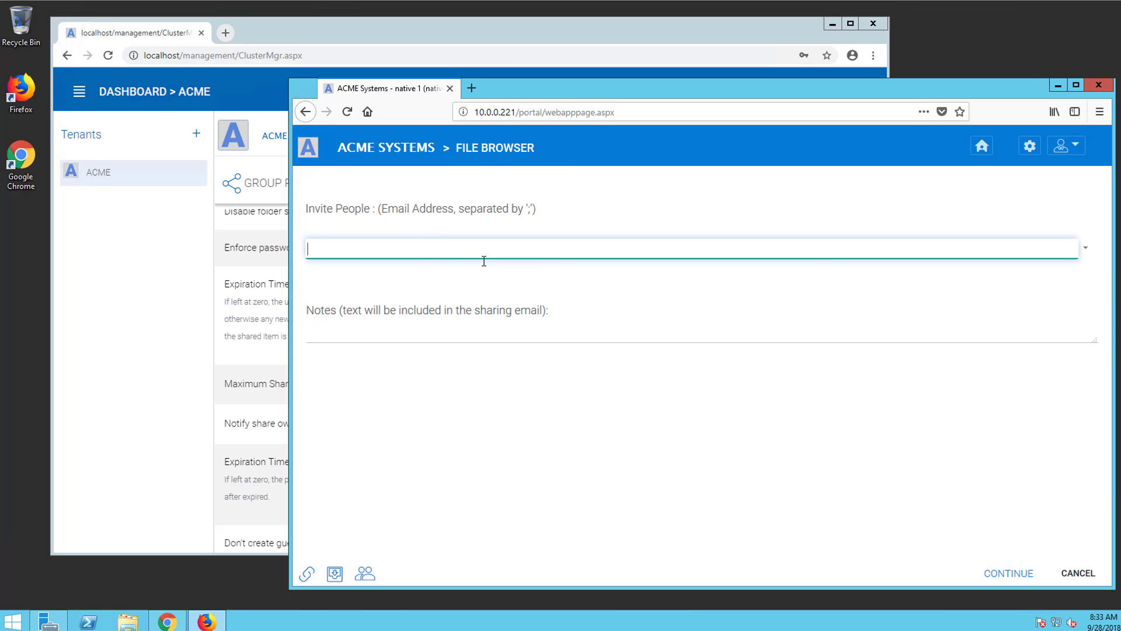
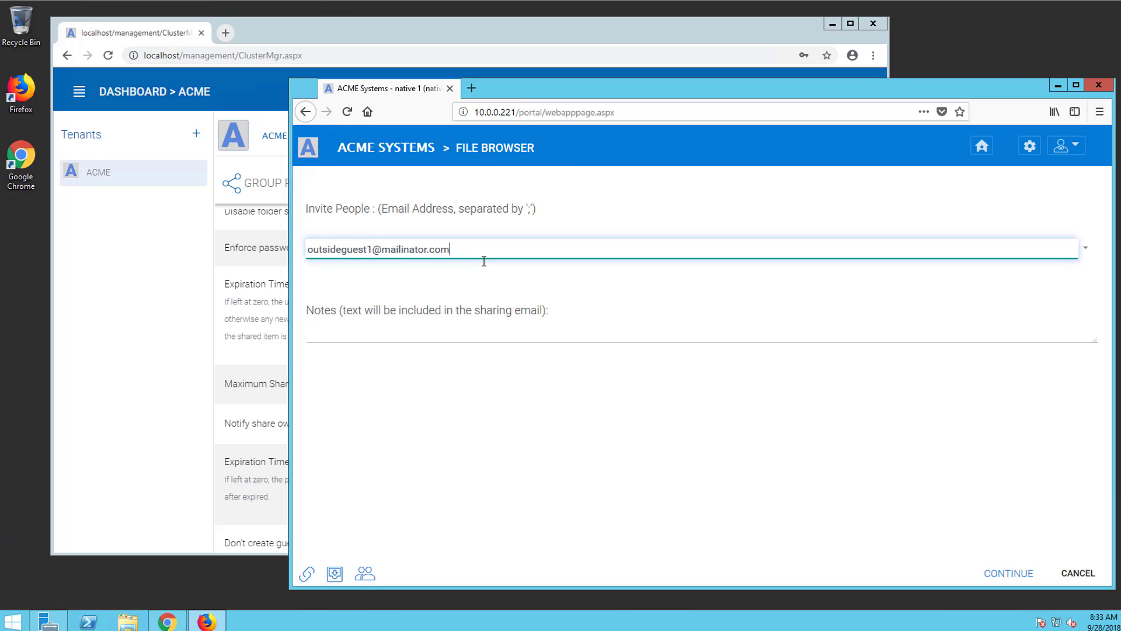
key("Tab")
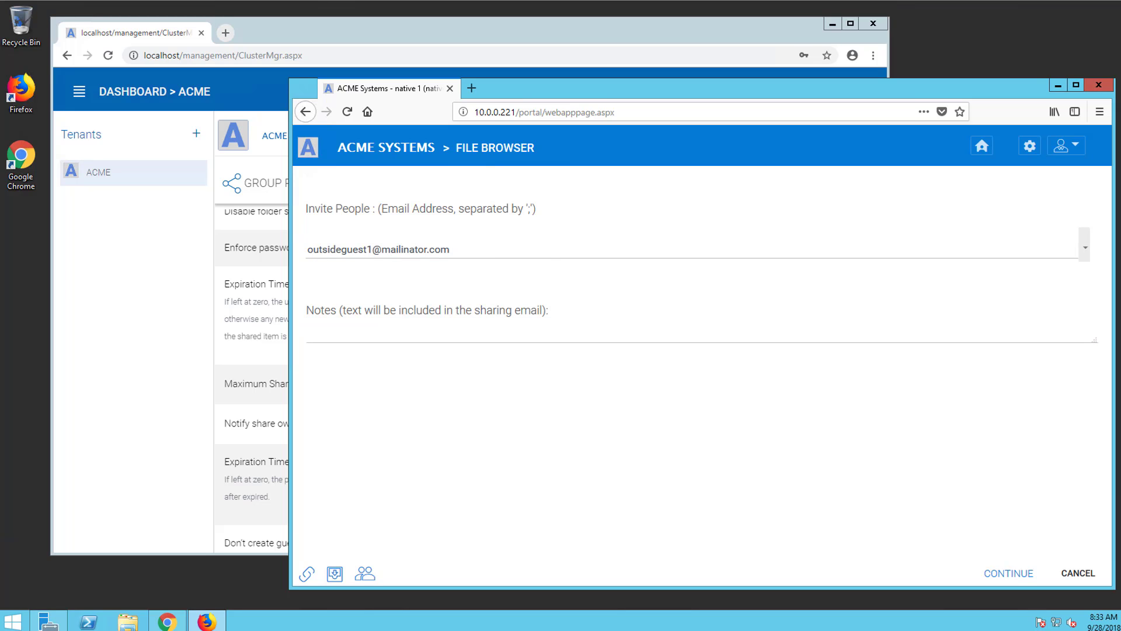
left_click(1010, 572)
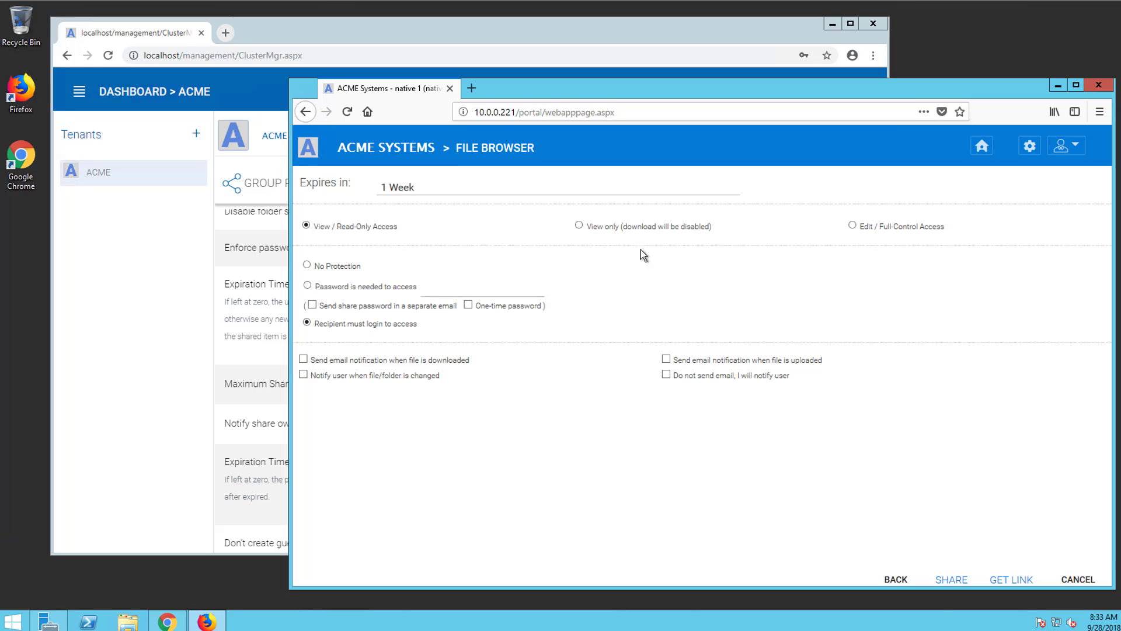
left_click(432, 187)
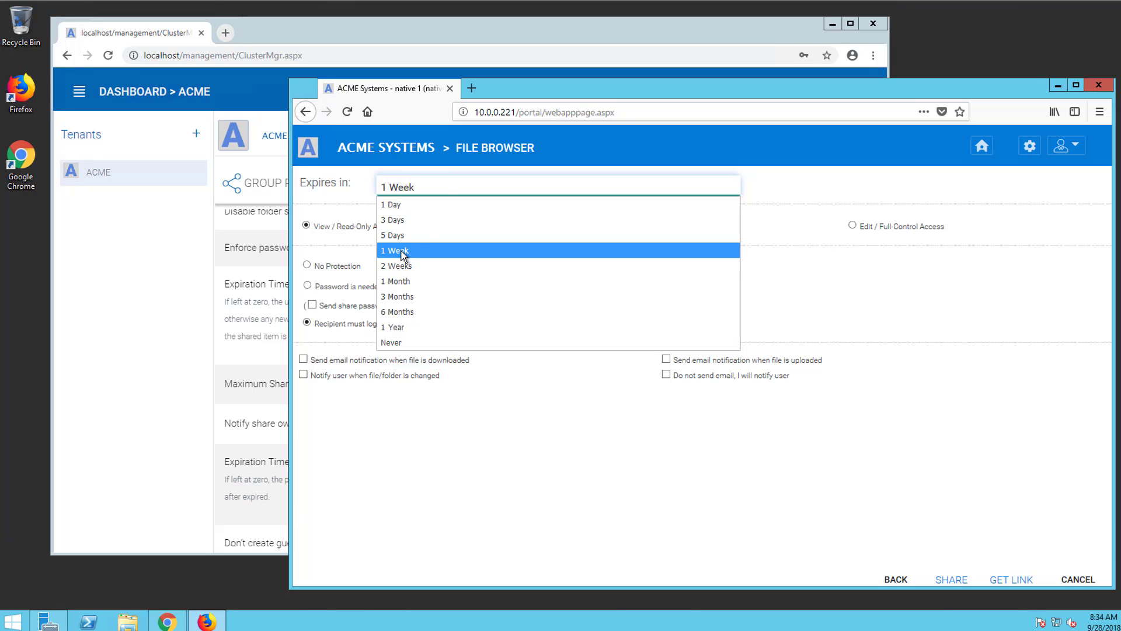
left_click(443, 183)
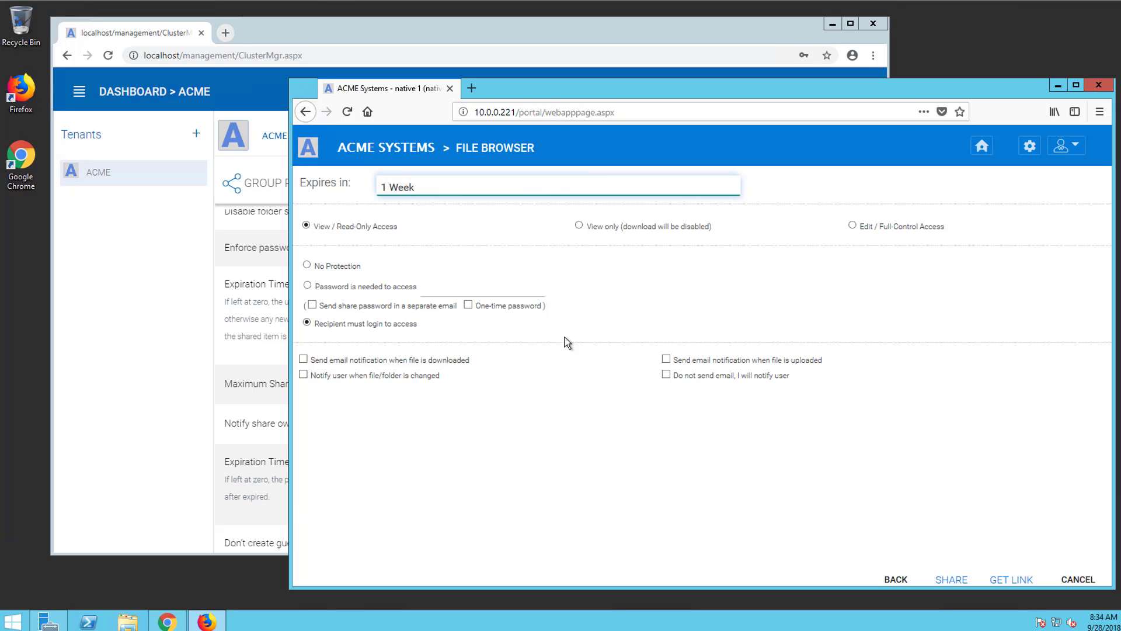
left_click(680, 525)
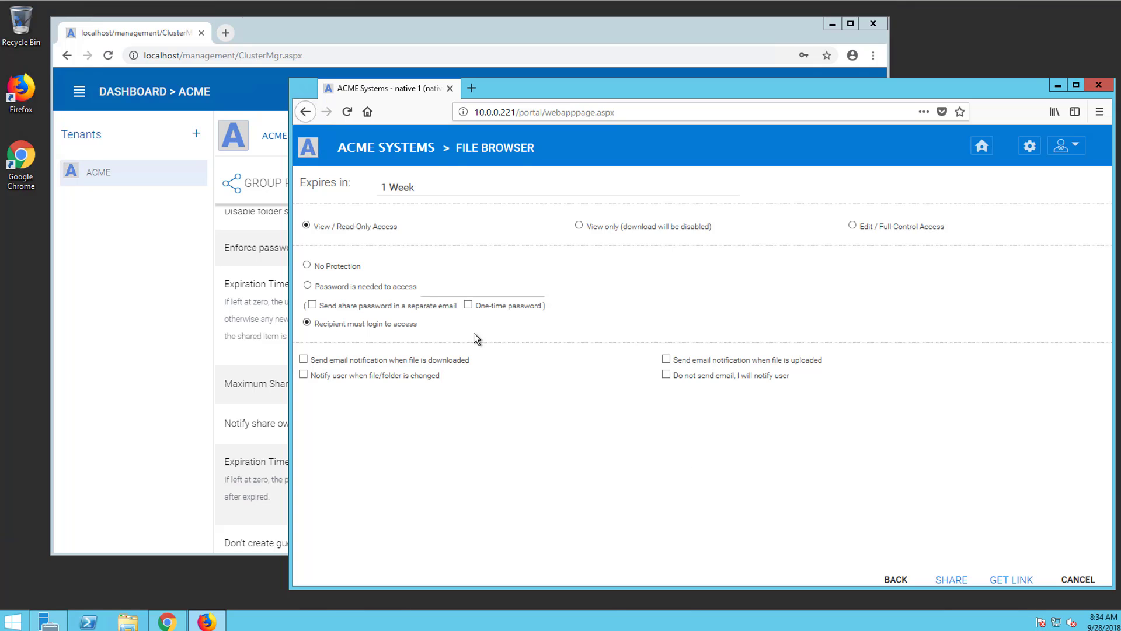
mouse_move(624, 93)
left_mouse_down()
mouse_move(611, 101)
mouse_move(640, 93)
mouse_move(622, 93)
mouse_move(618, 78)
mouse_move(638, 100)
mouse_move(639, 89)
mouse_move(625, 99)
left_mouse_up()
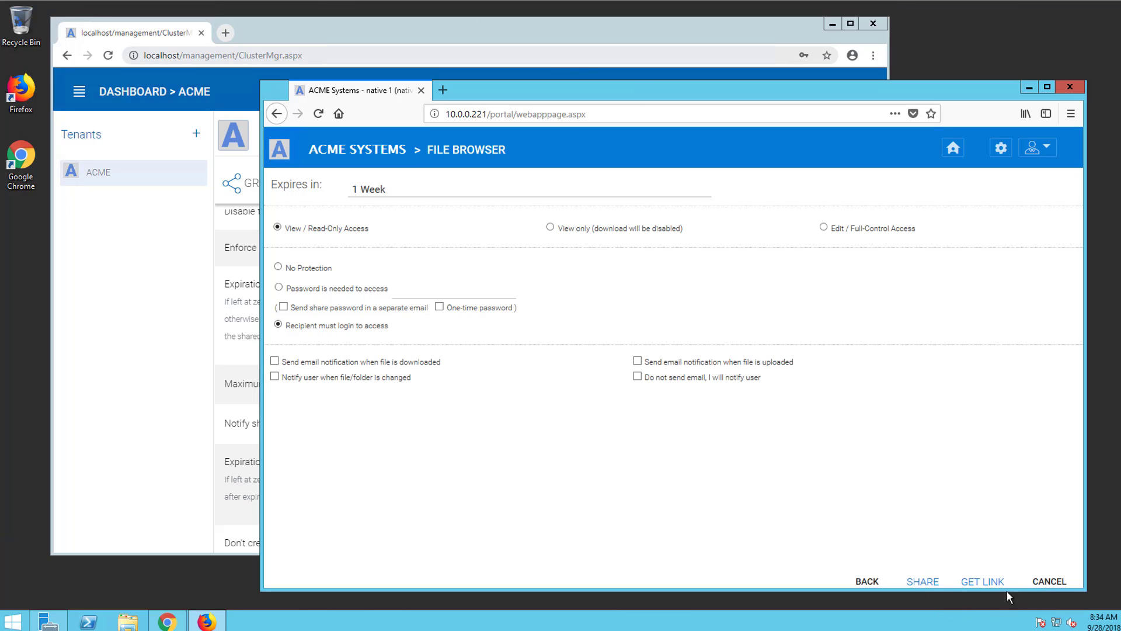
Cancel the Music share, then set Expiration Time for Shared Folder/File (Days) to 7 and save
left_click(1049, 582)
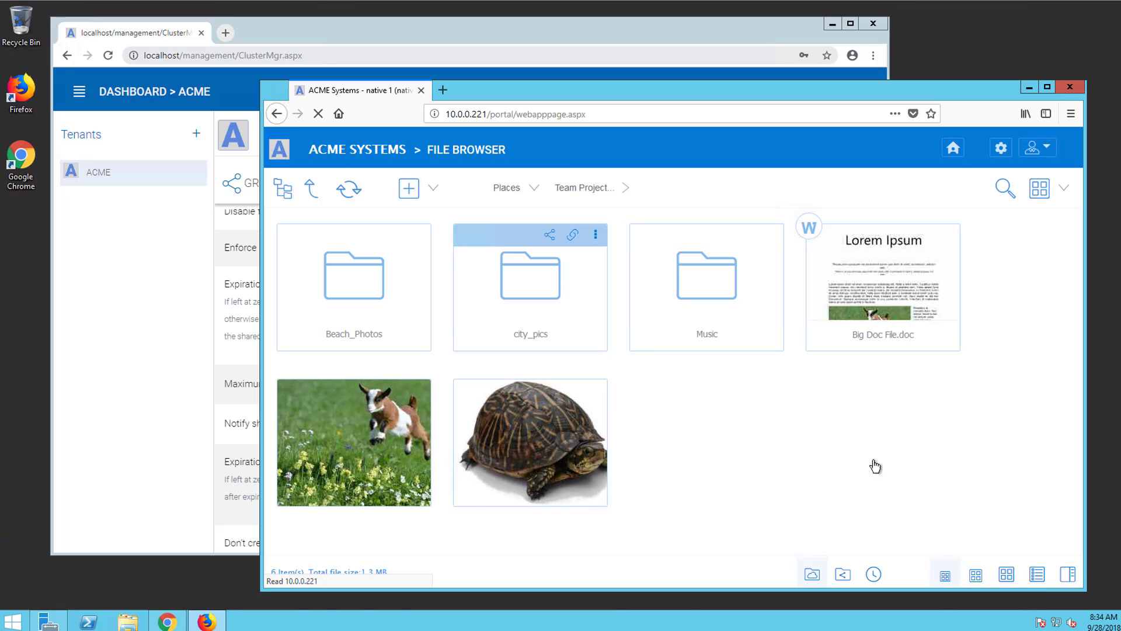
left_click(163, 34)
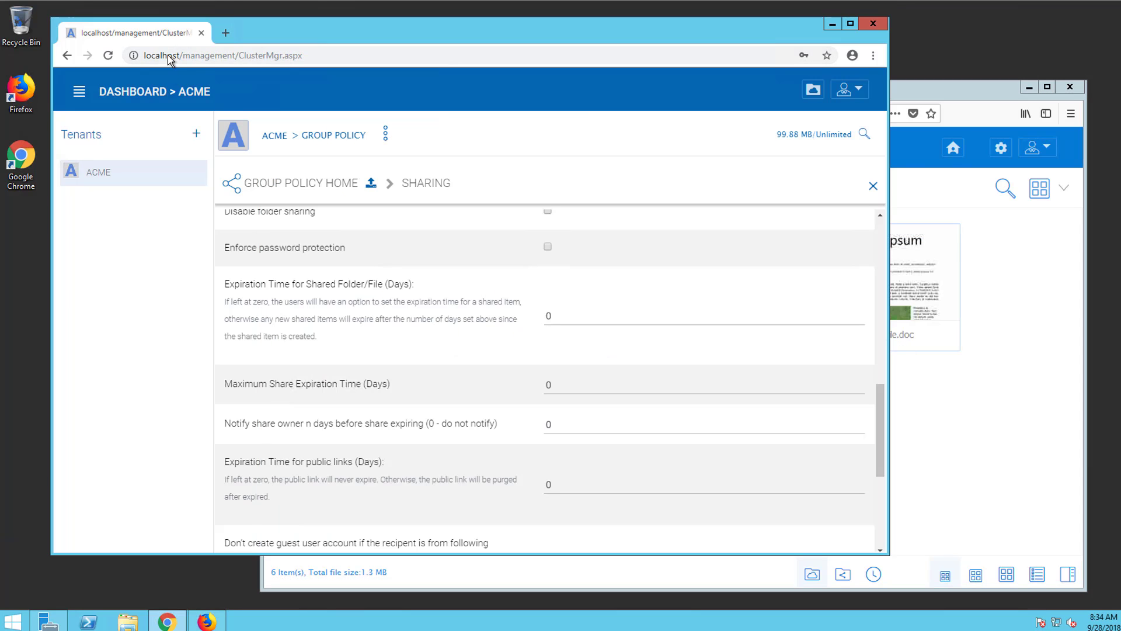
scroll(373, 278, "up", 1)
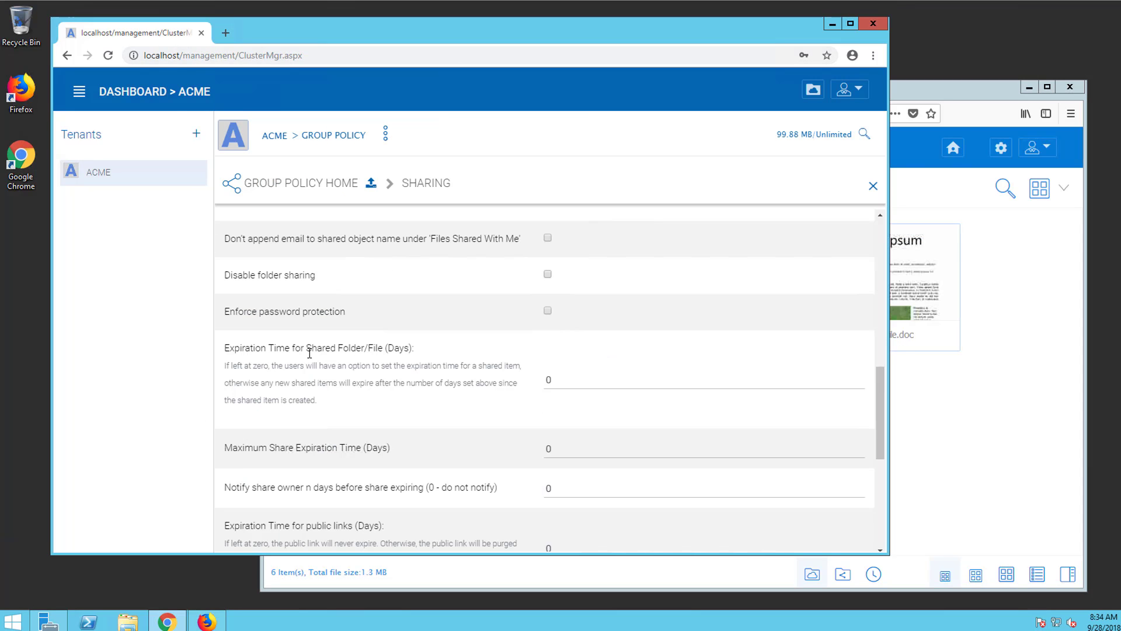
left_click(556, 380)
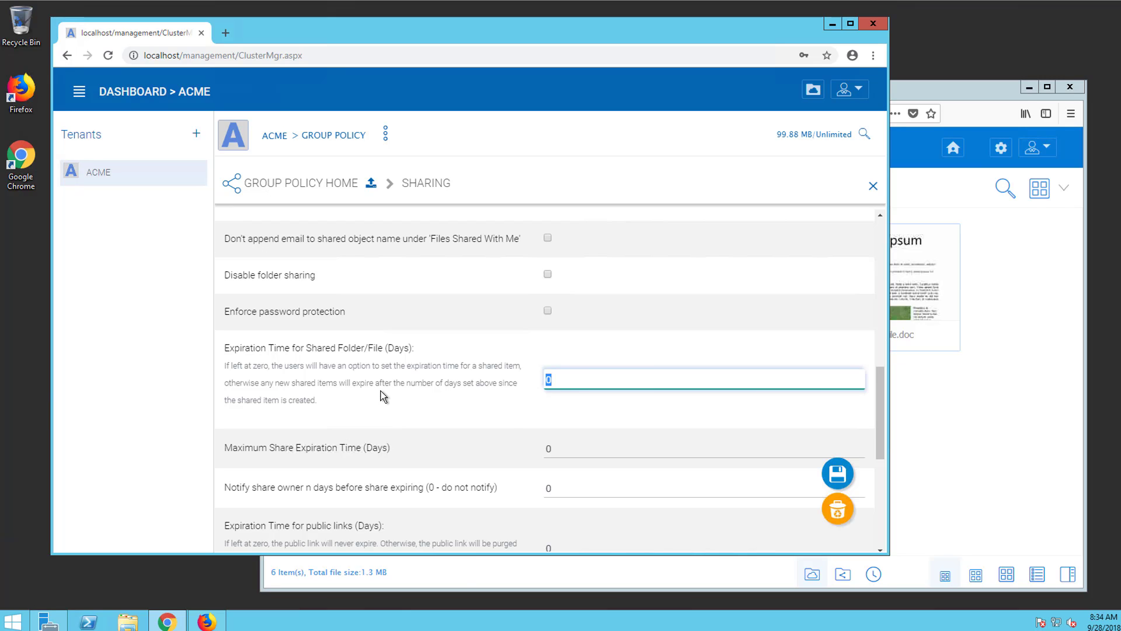
type("7")
left_click(840, 476)
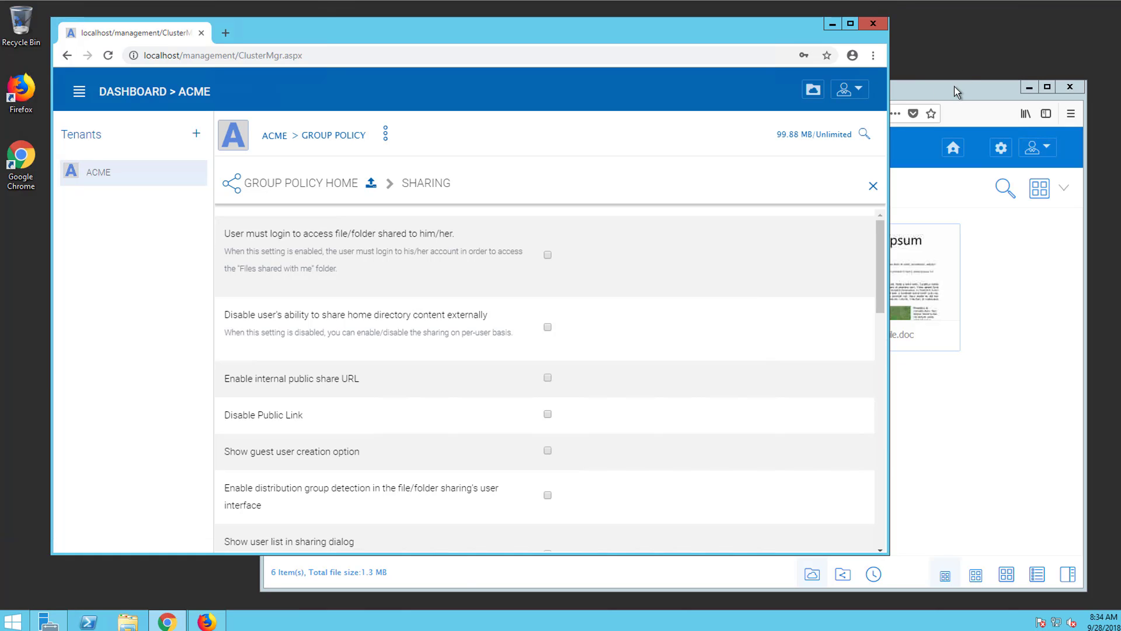
Reopen sharing for Music, fill in the guest's e-mail from autofill, and continue to options
left_click(953, 96)
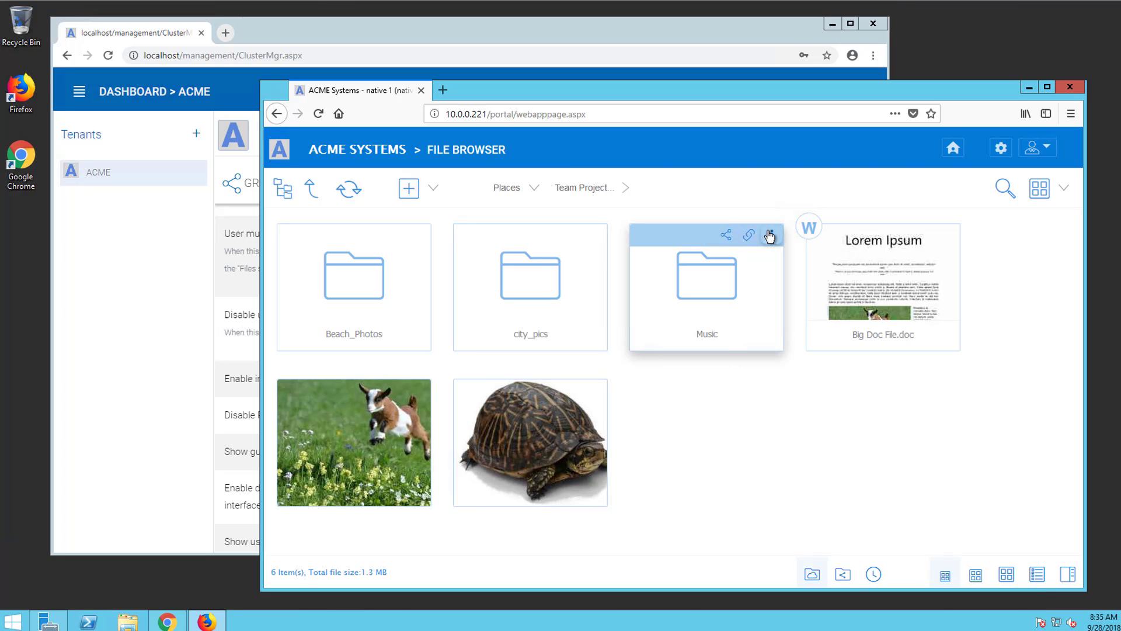
left_click_drag(757, 238, 648, 237)
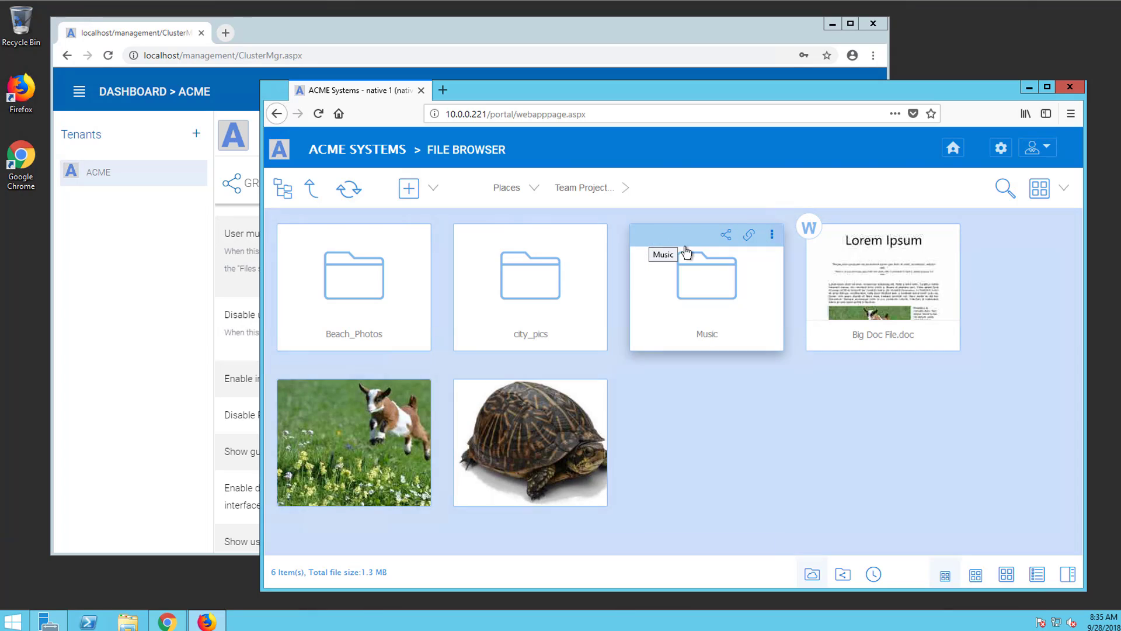
left_click(724, 238)
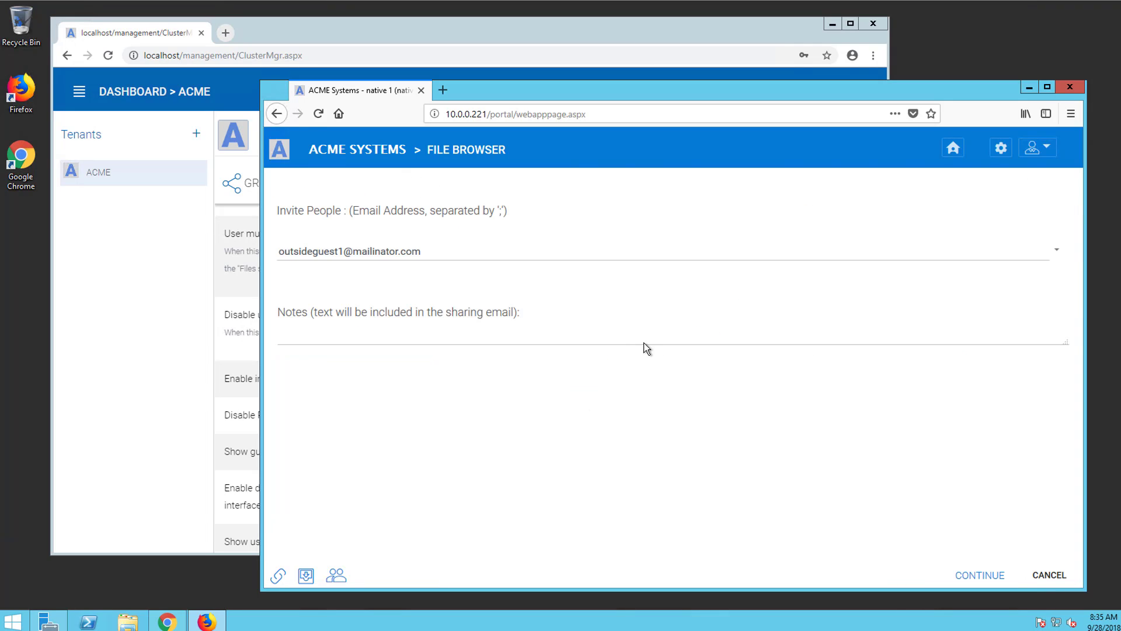
left_click(399, 251)
left_click(464, 256)
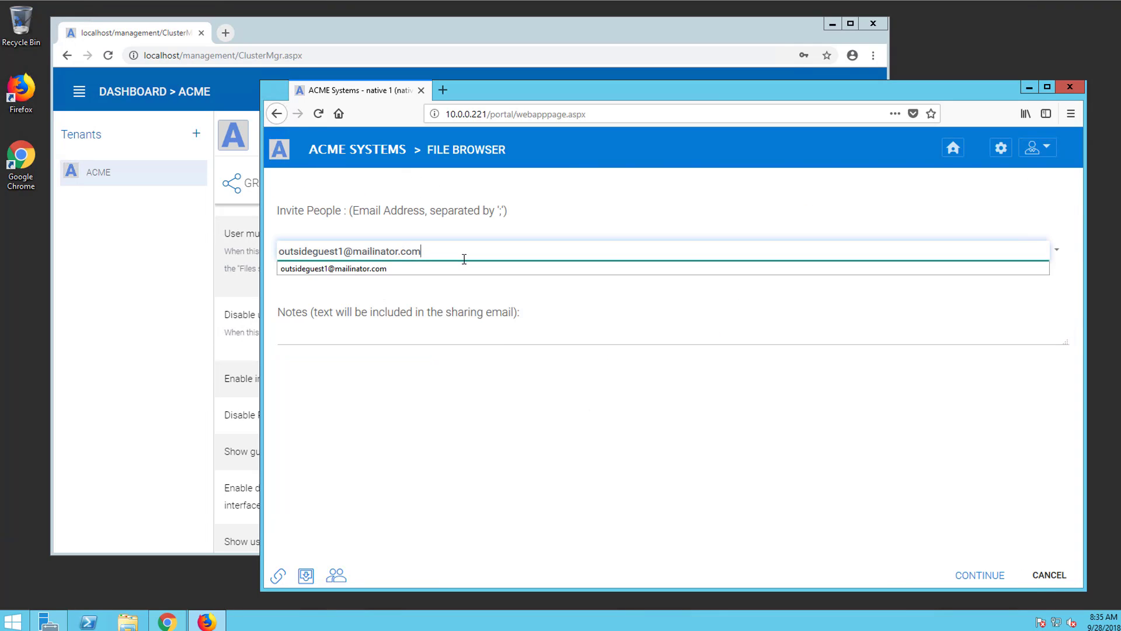
left_click(970, 577)
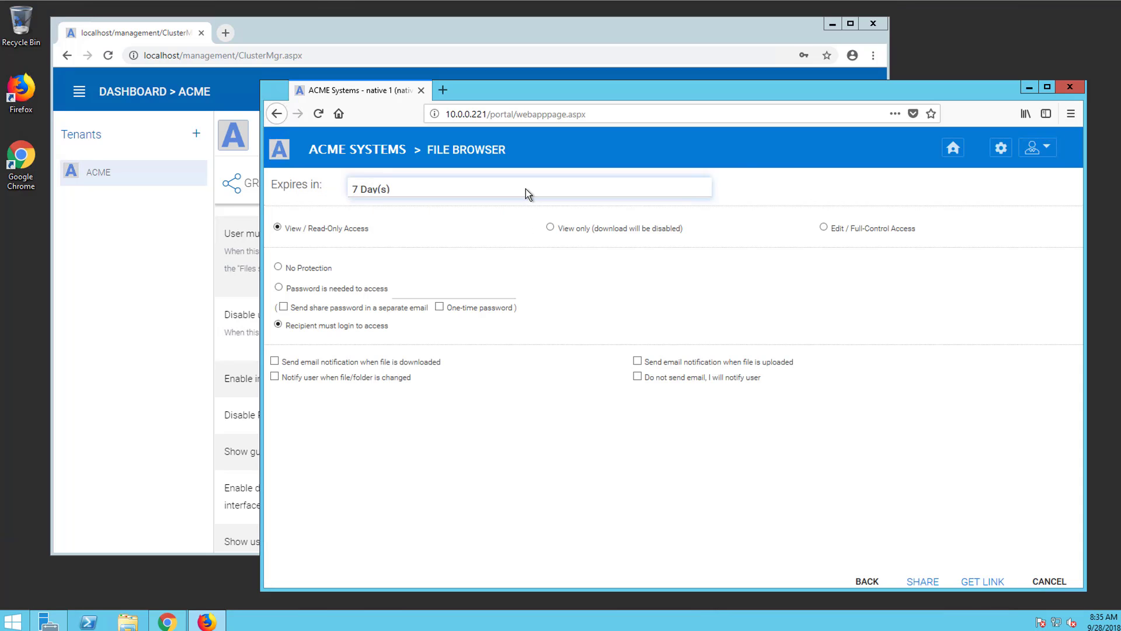
Confirm the expiry list offers only 7 Day(s), then cancel the share
left_click(479, 185)
left_click(421, 209)
left_click_drag(606, 98, 614, 93)
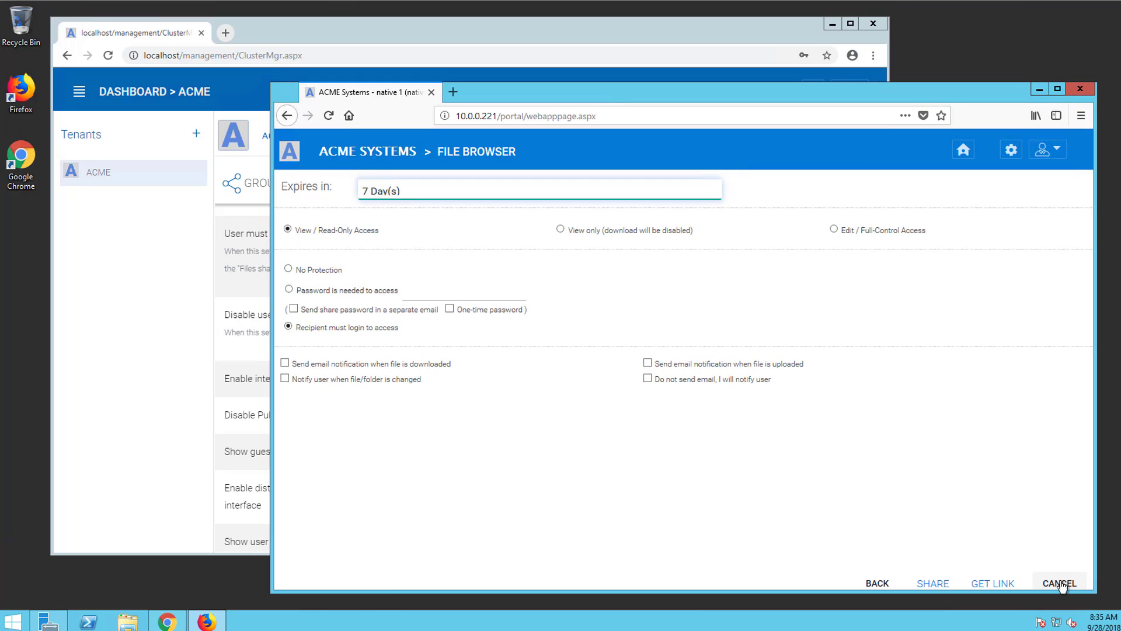
left_click(1059, 582)
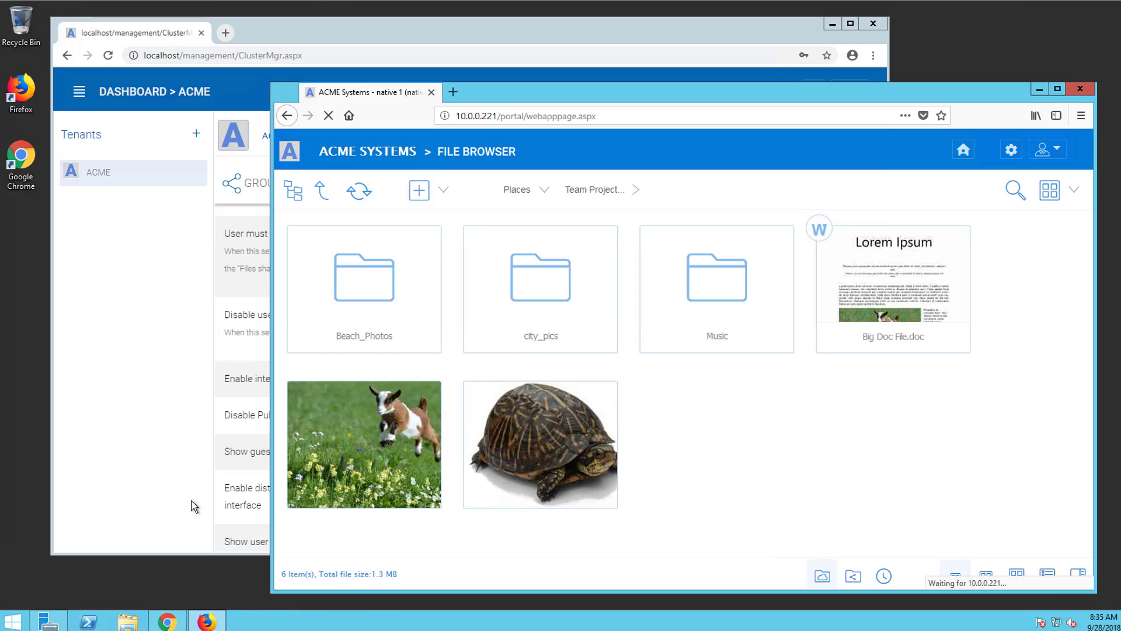
Set the shared-item Expiration Time in Group Policy Sharing to 0 days and save
left_click(191, 500)
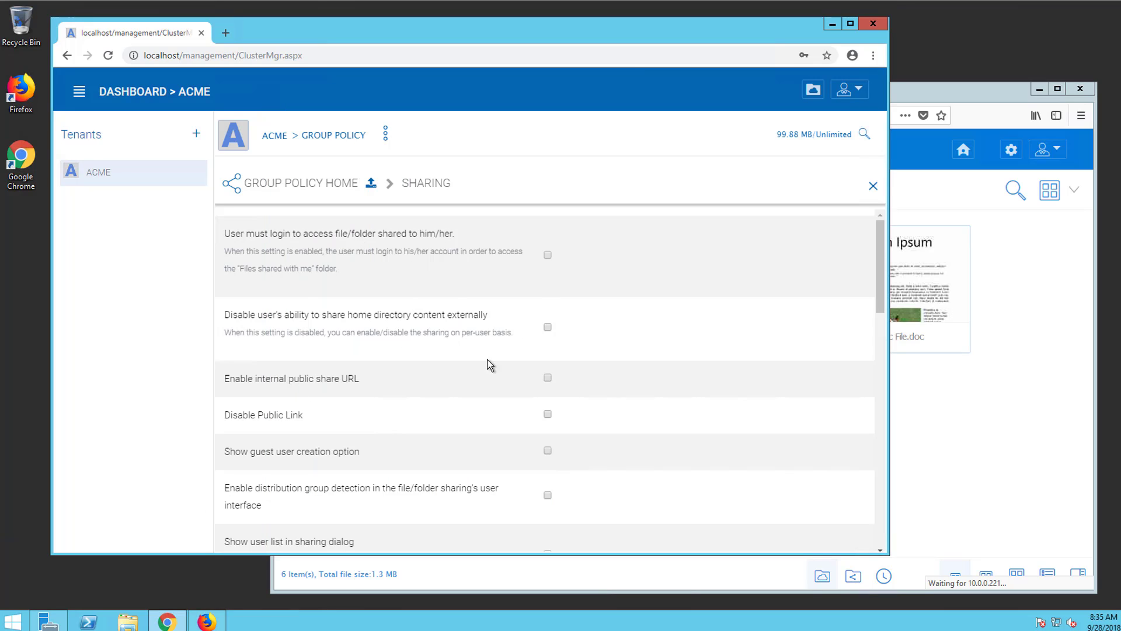
scroll(600, 379, "down", 10)
scroll(601, 383, "down", 1)
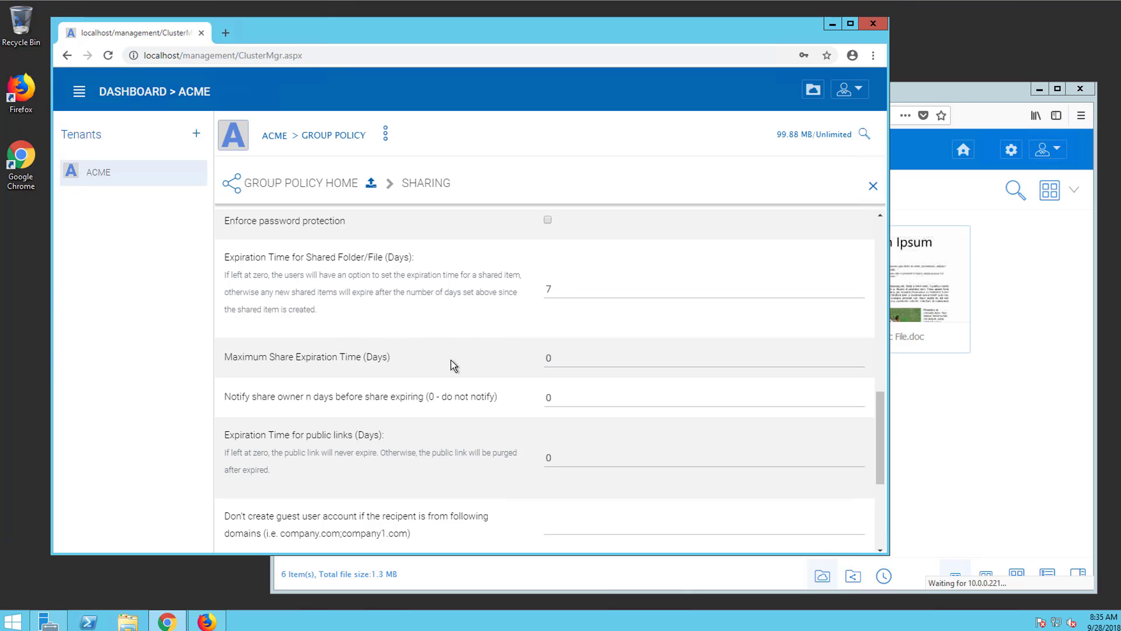
double_click(549, 289)
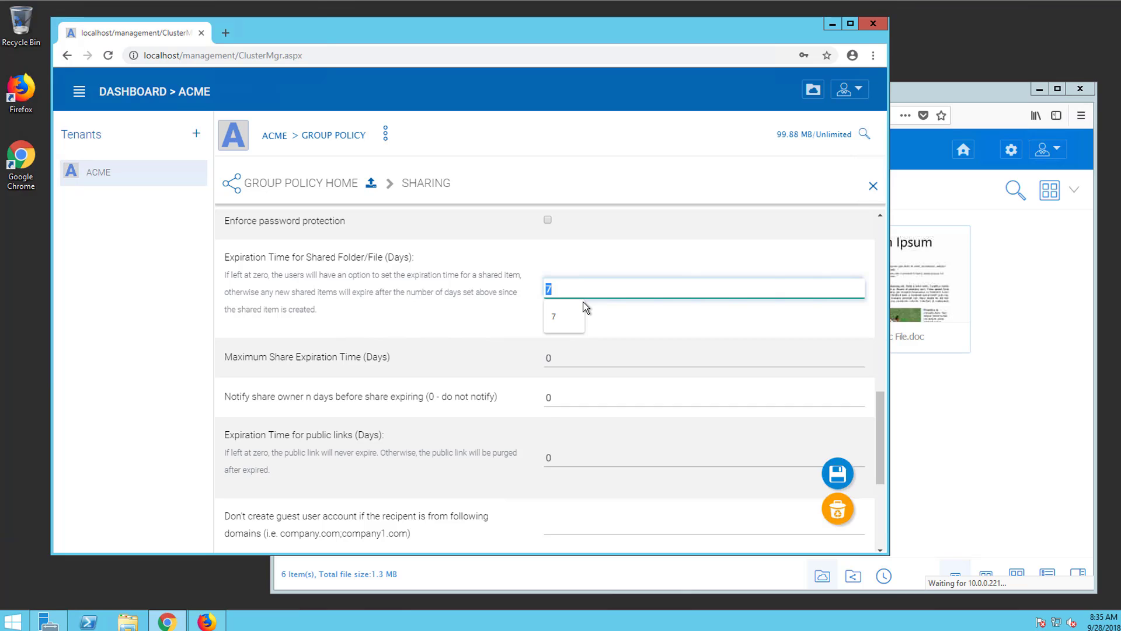
type("0")
left_click(835, 474)
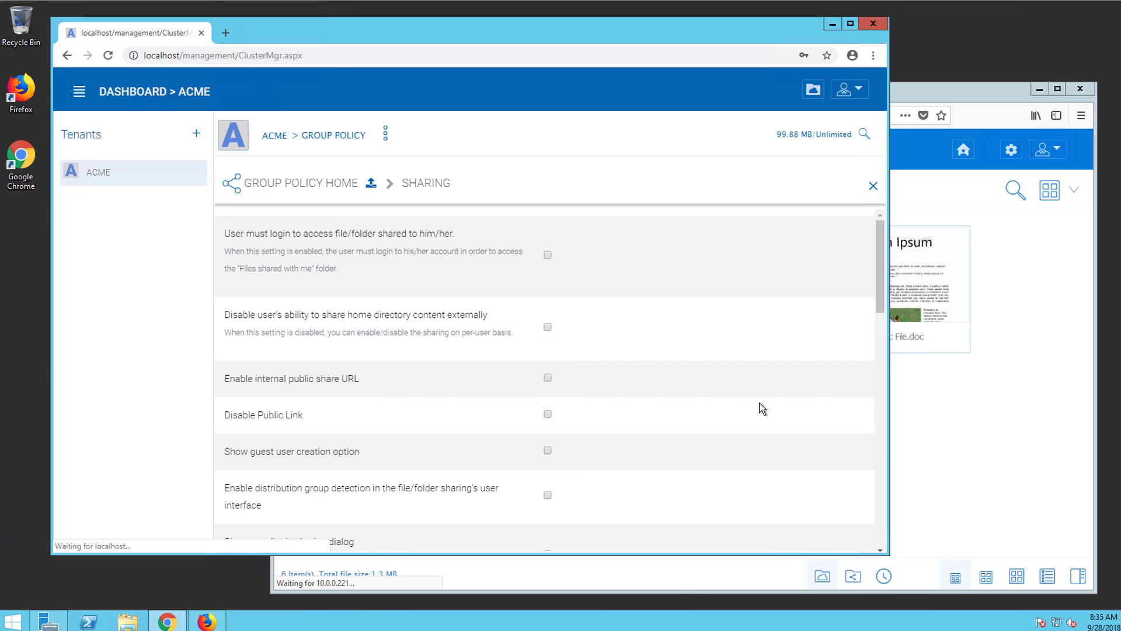
Set Maximum Share Expiration Time to 7 days and save
scroll(612, 334, "down", 8)
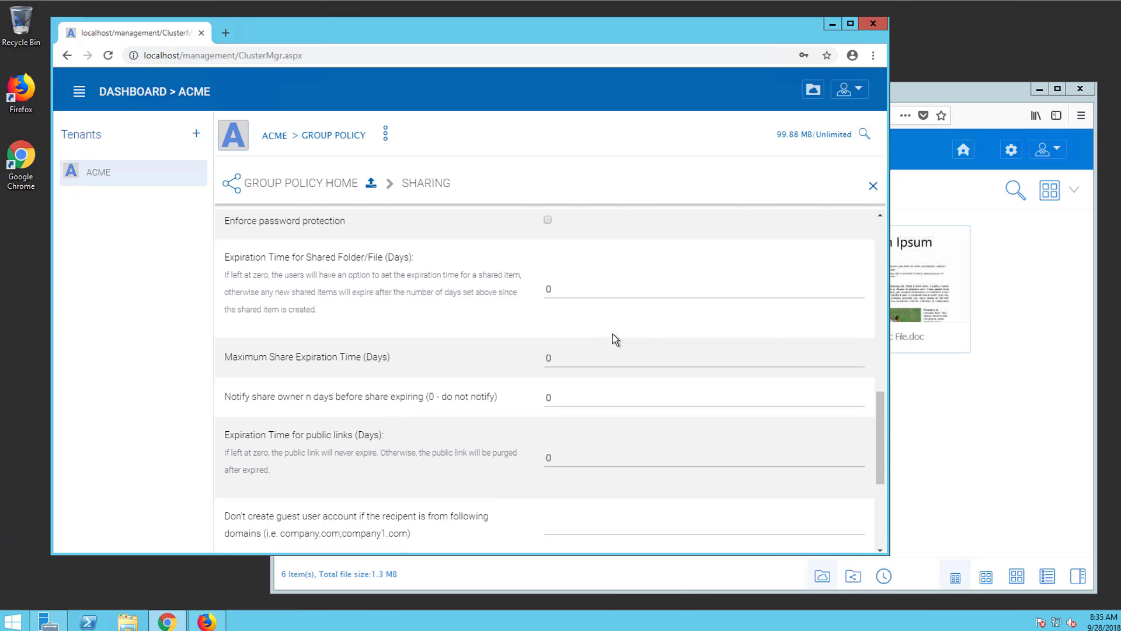
left_click(560, 361)
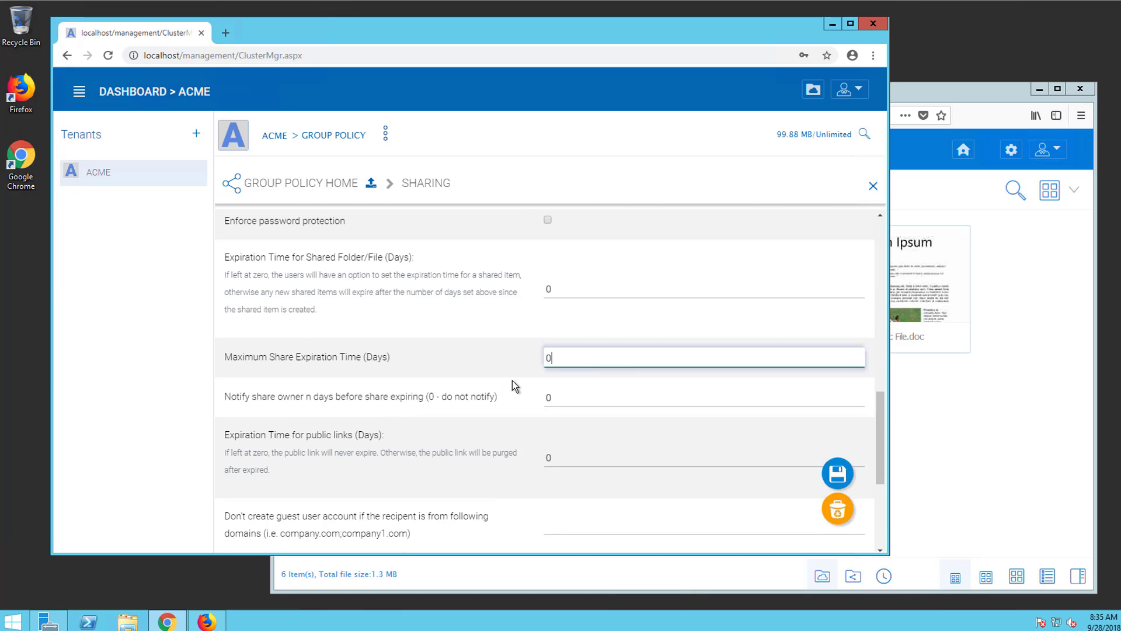
left_click_drag(560, 361, 494, 355)
left_click(838, 473)
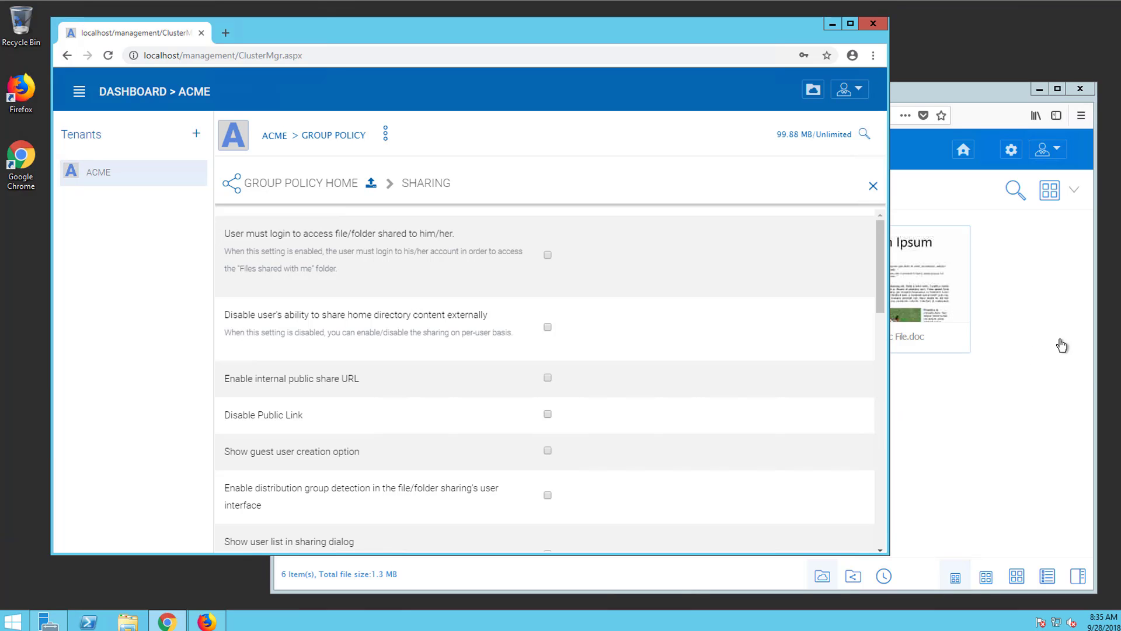
scroll(668, 380, "down", 10)
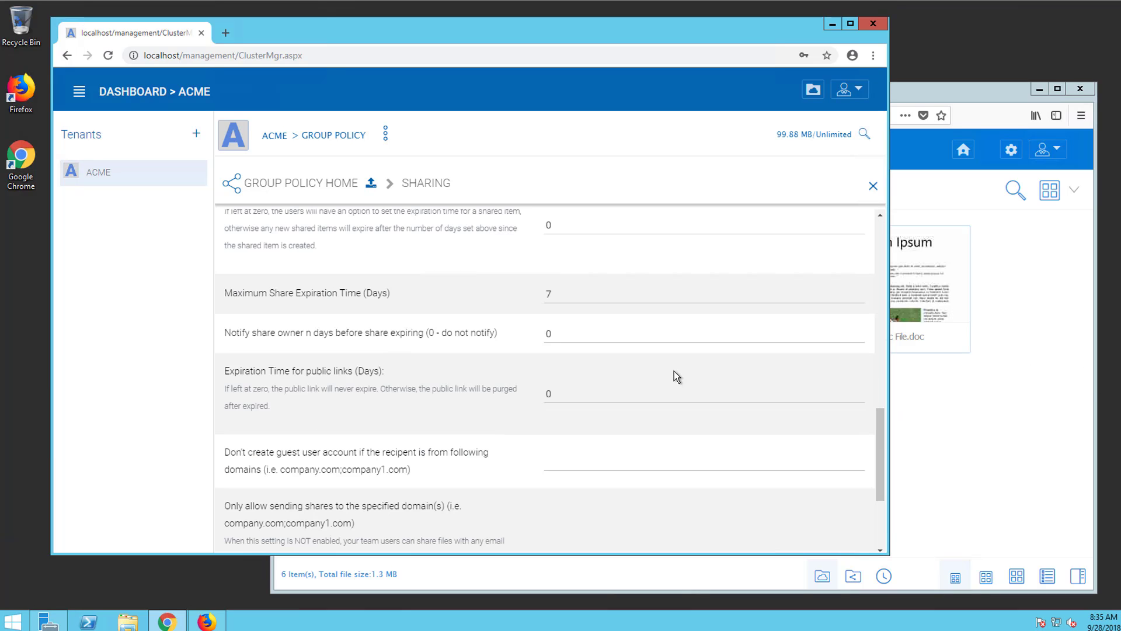
scroll(674, 370, "up", 1)
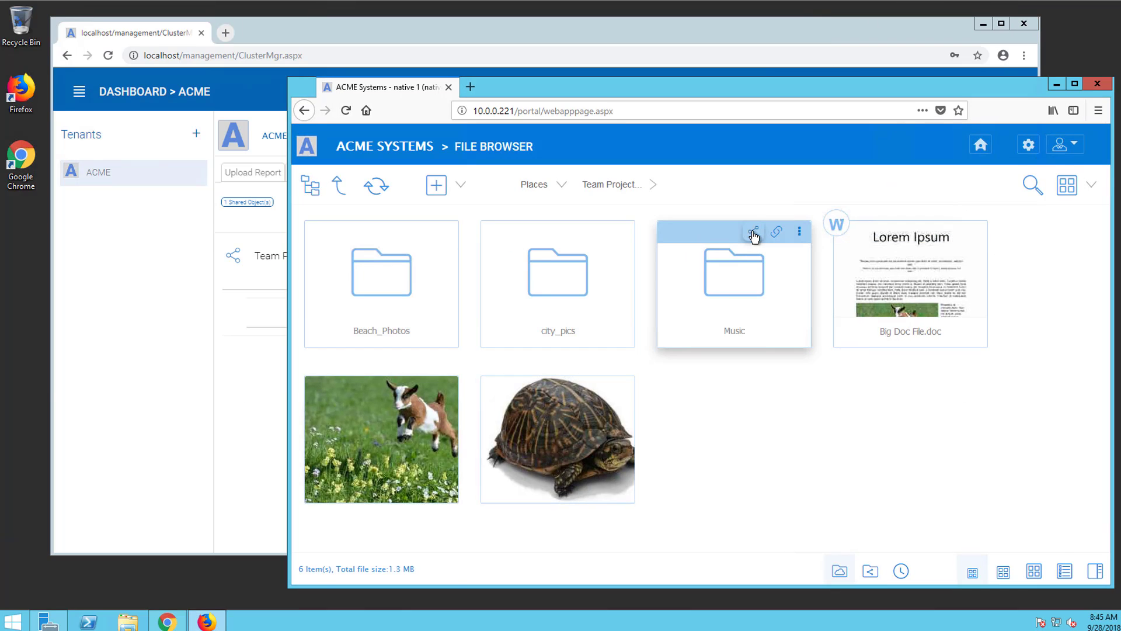
Start sharing Music with the guest recipient picked from autofill and continue to options
left_click(754, 237)
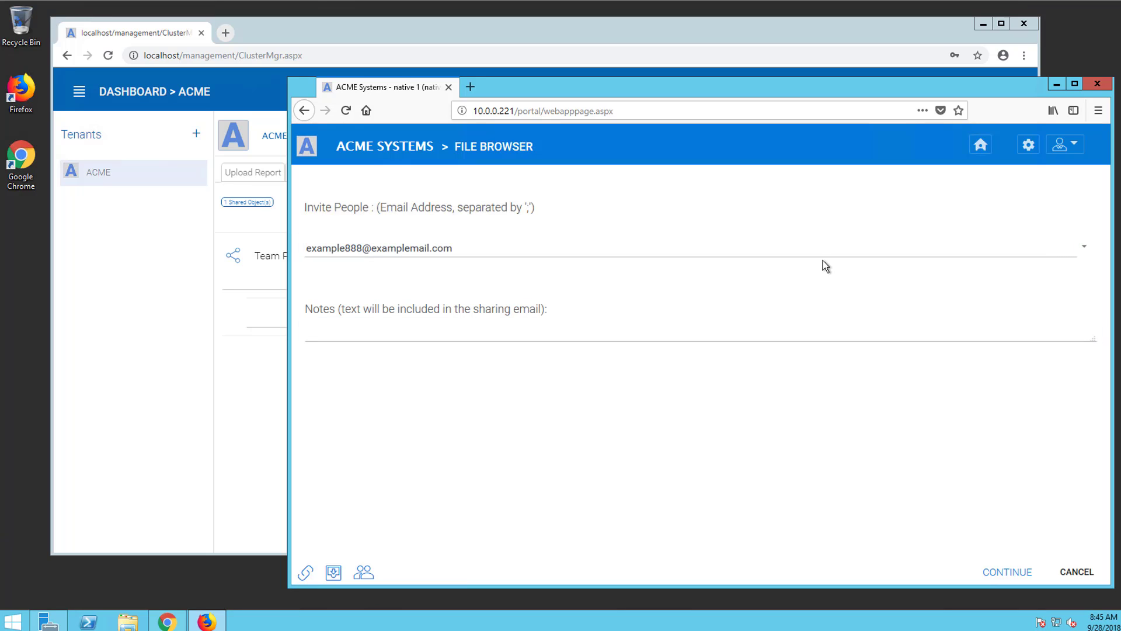
left_click(681, 248)
left_click(651, 248)
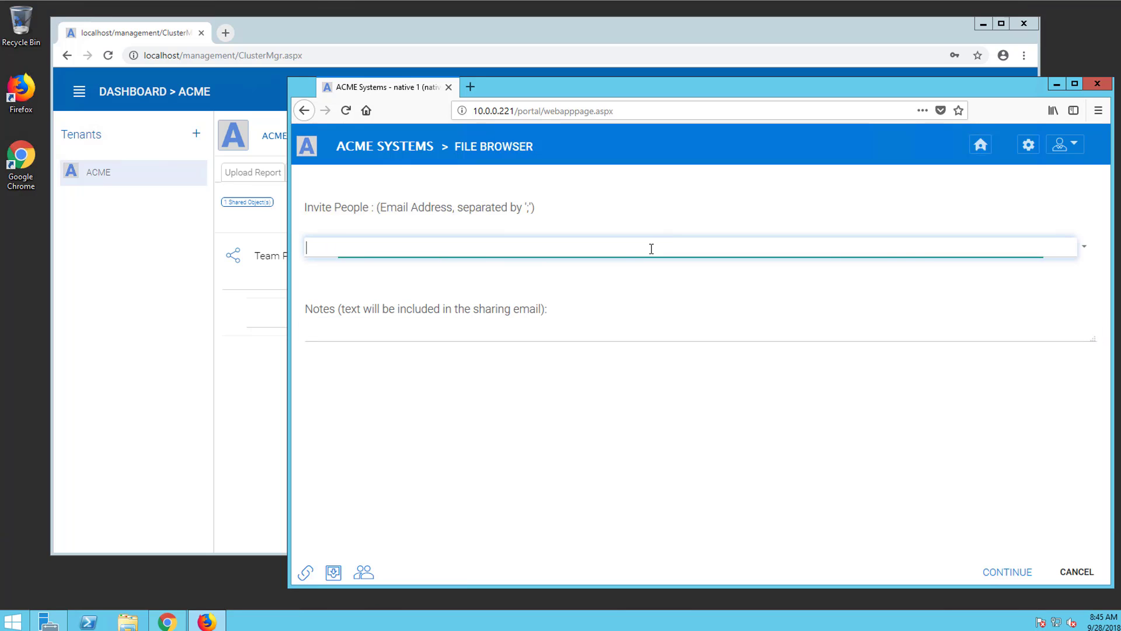
left_click(651, 248)
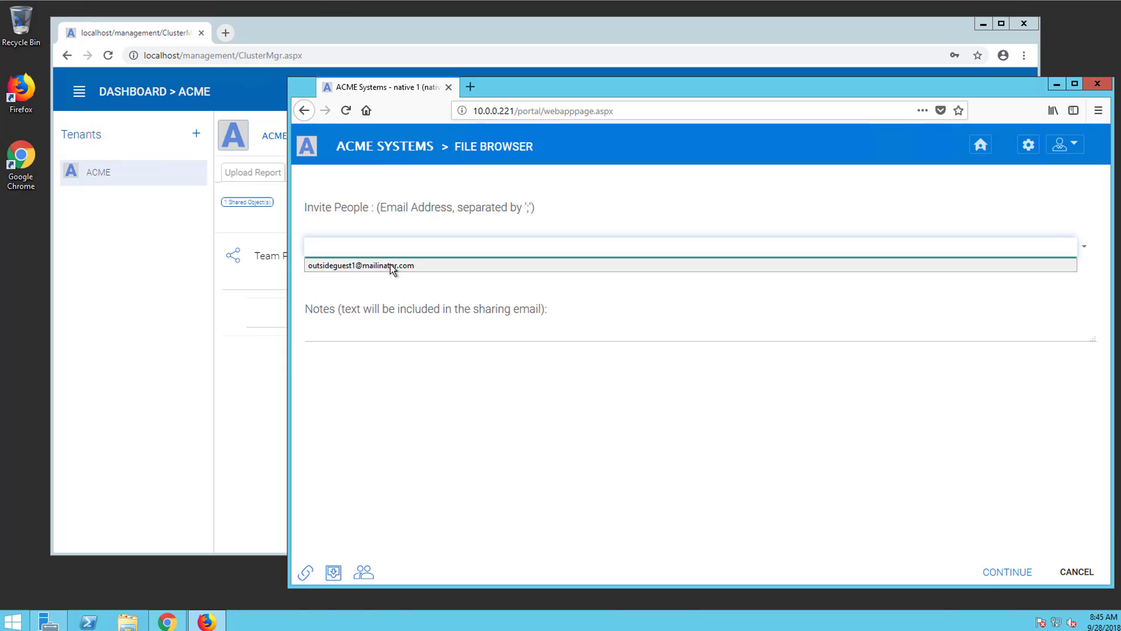
left_click(390, 264)
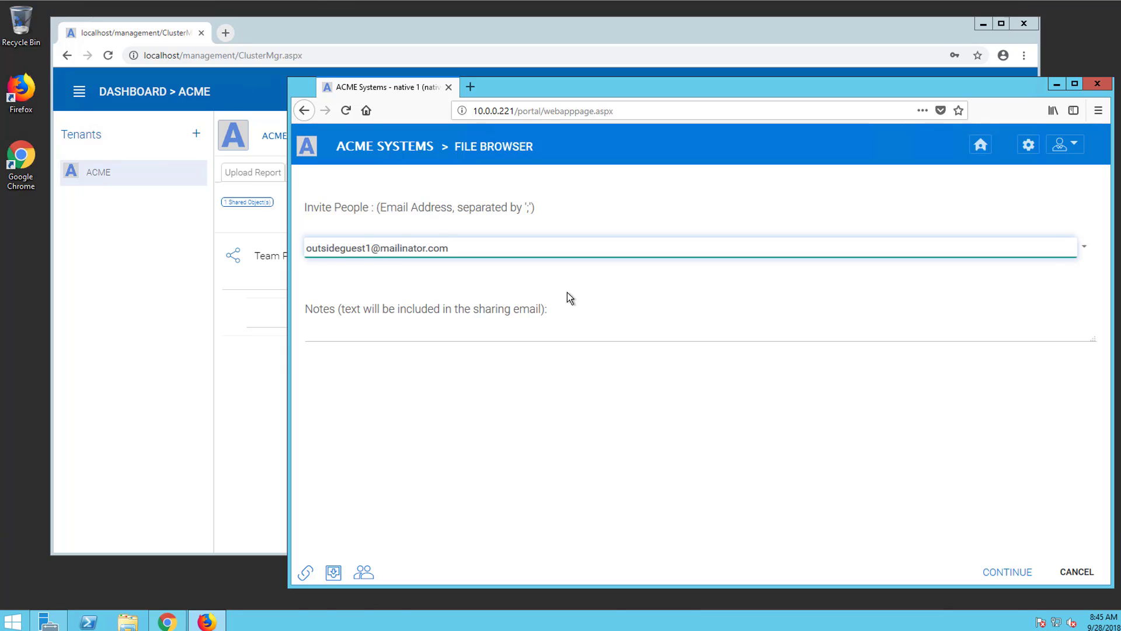
left_click(1018, 578)
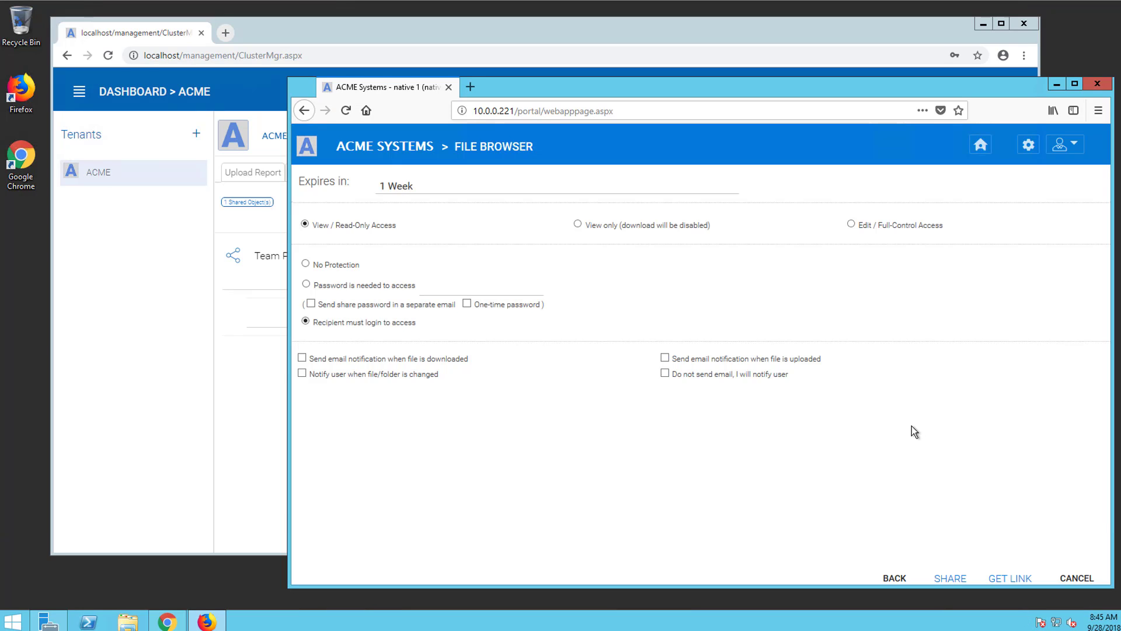
Set the share to expire in 1 Year and create it
left_click(439, 184)
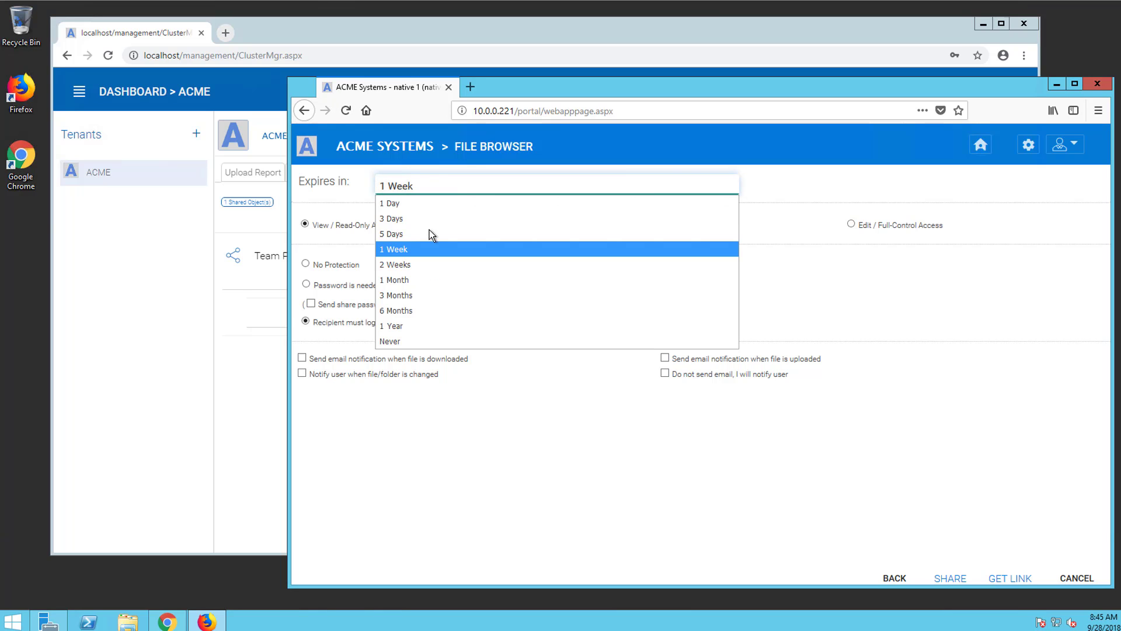
left_click(425, 328)
left_click(950, 578)
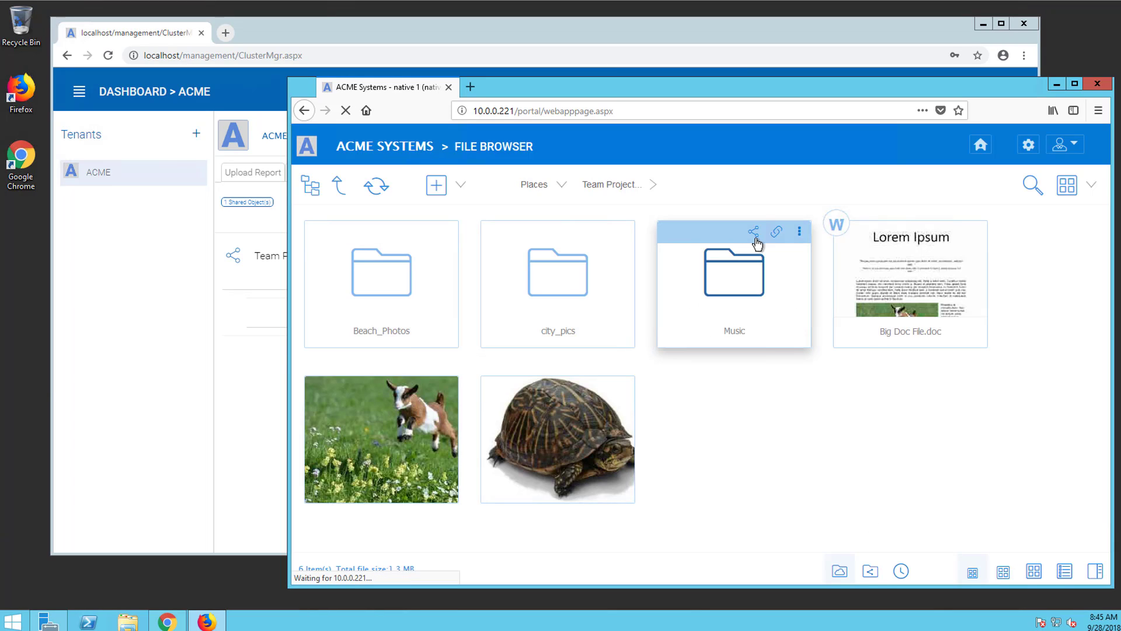
List Music's shares, edit the guest's share, and check the expiry list, still set to 1 Week
left_click(755, 237)
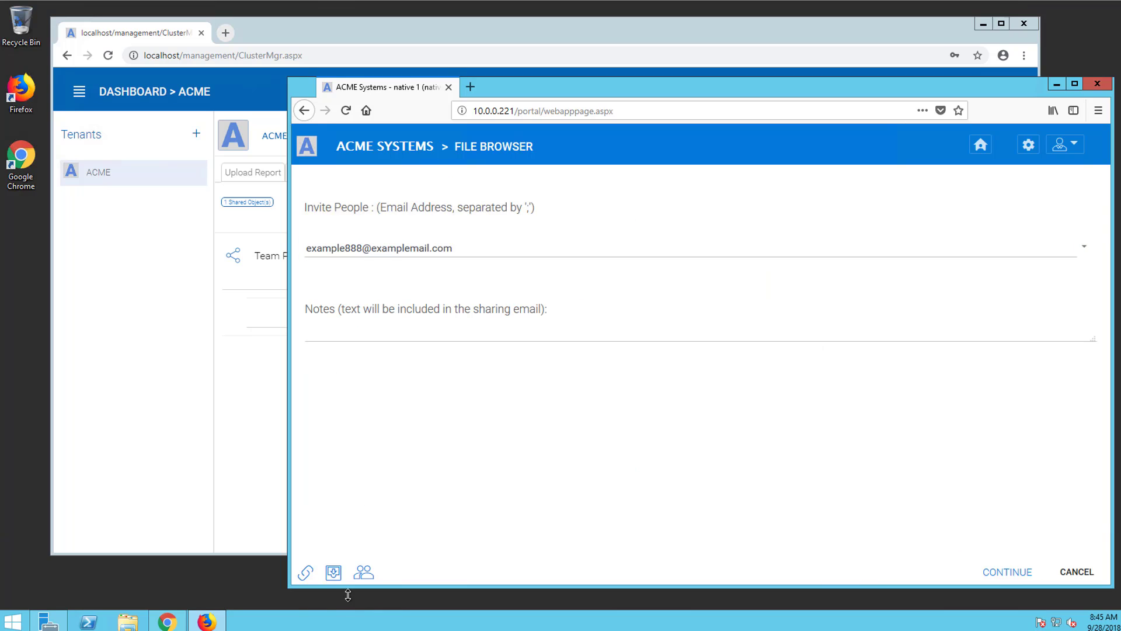
left_click(364, 574)
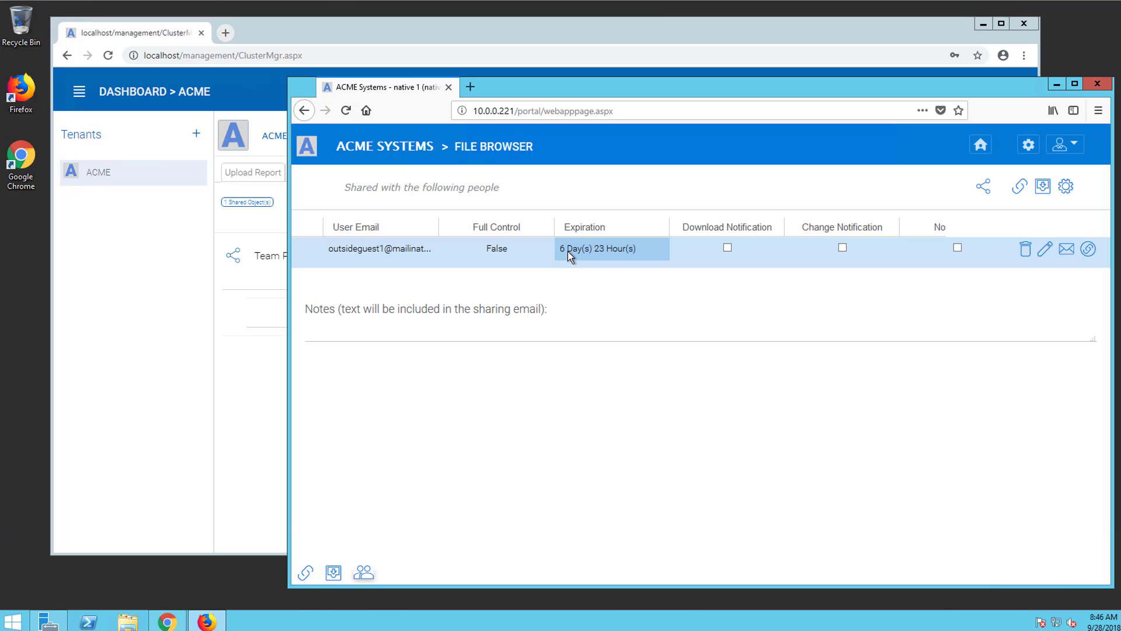
left_click(1044, 250)
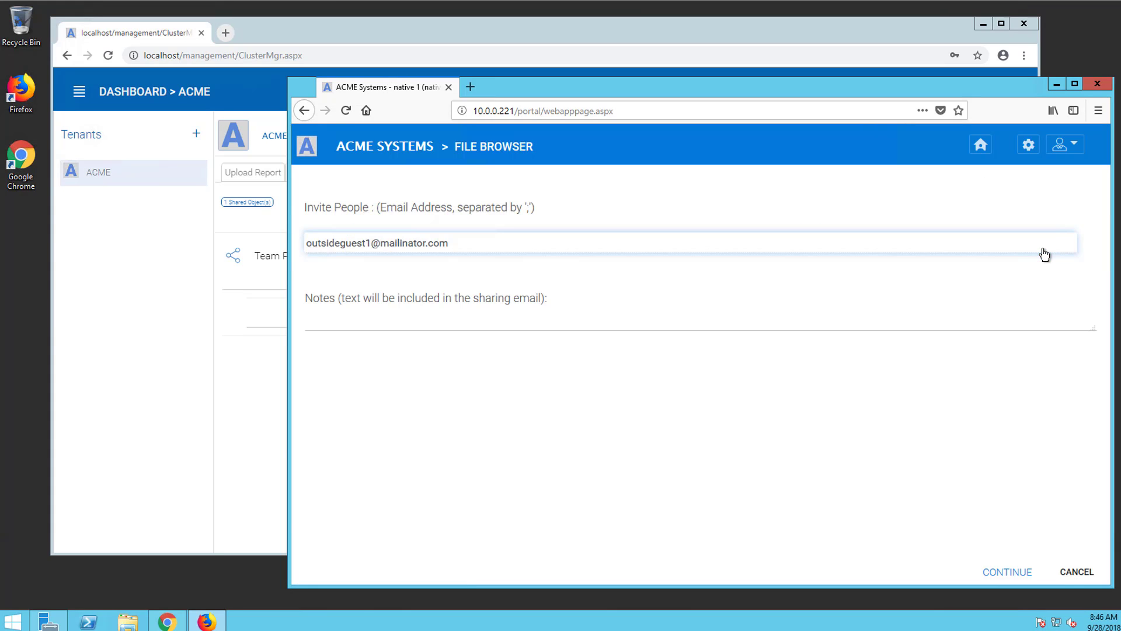
left_click(1017, 571)
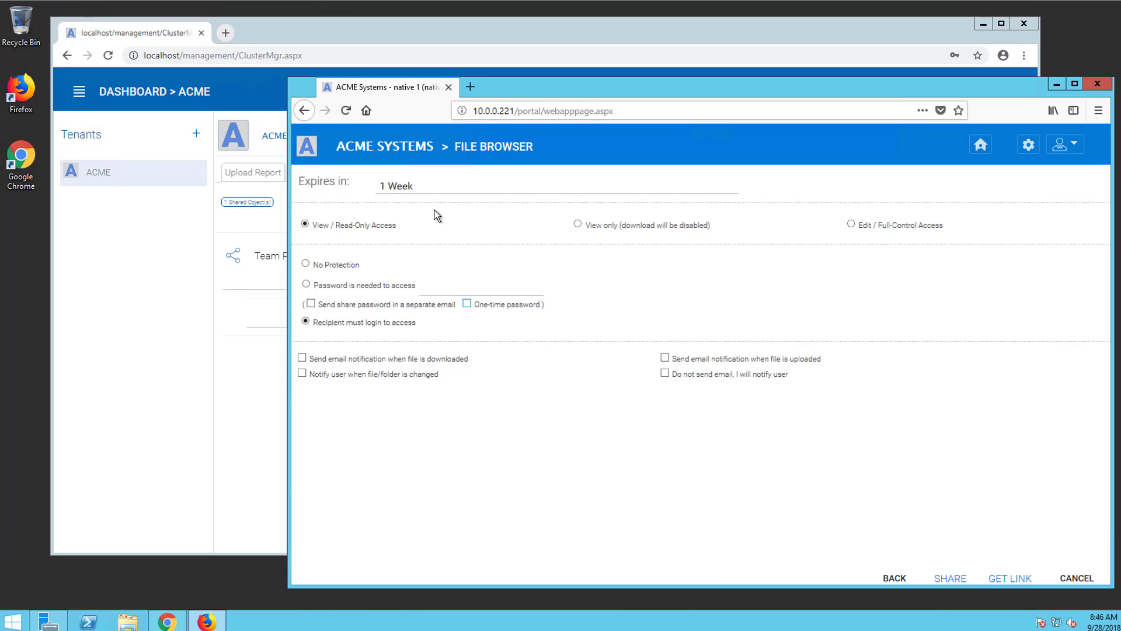
left_click(445, 186)
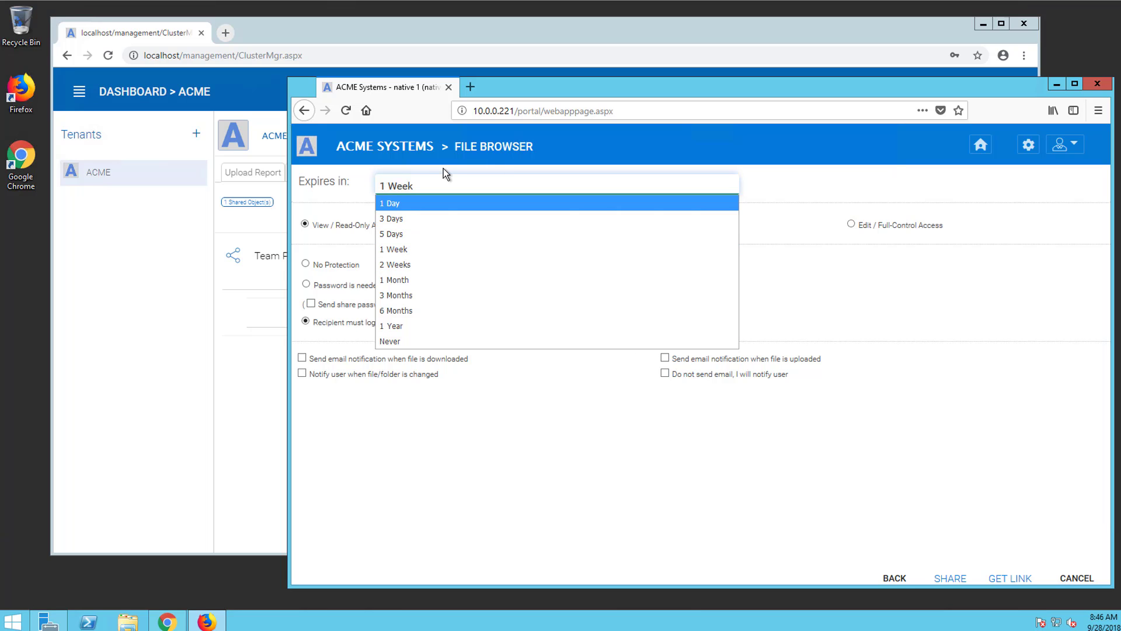
left_click_drag(561, 91, 537, 94)
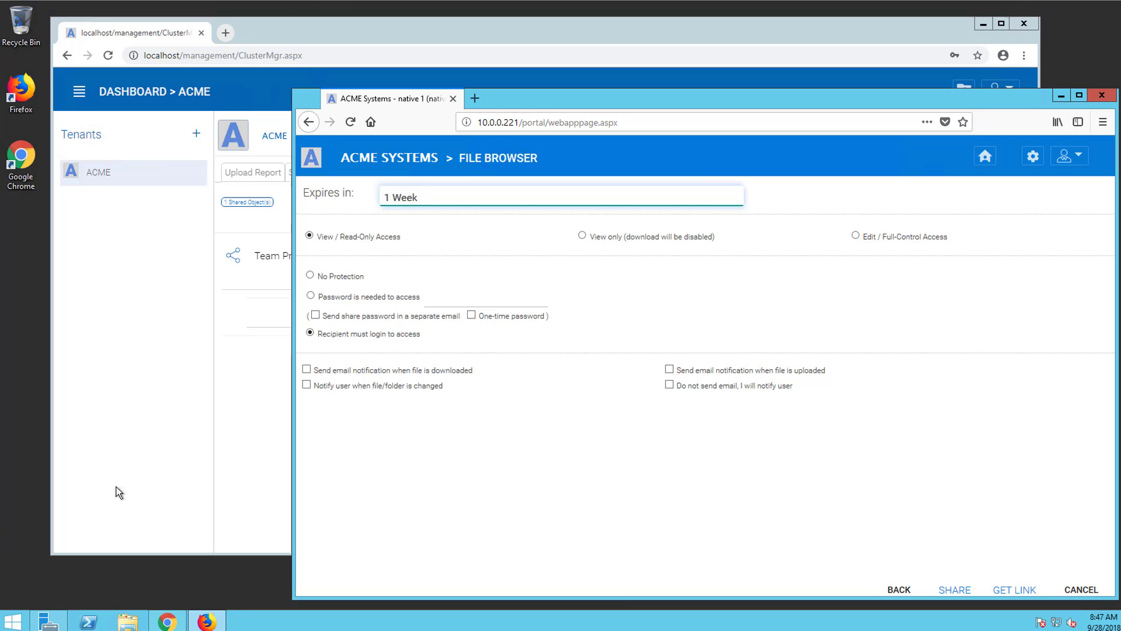
left_click(266, 409)
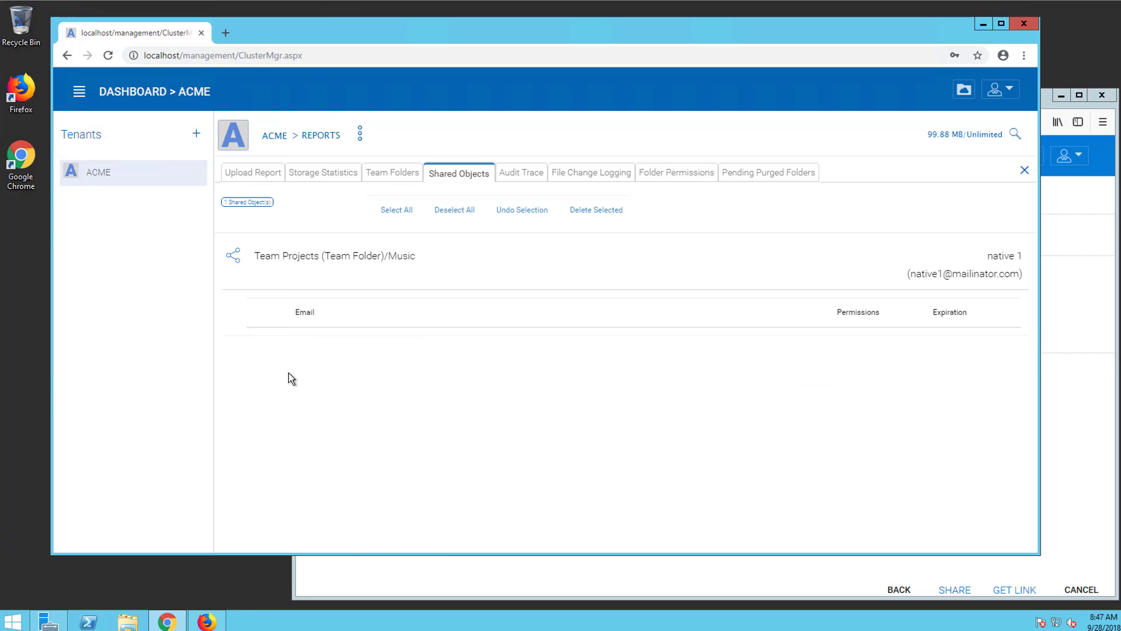
left_click(1081, 514)
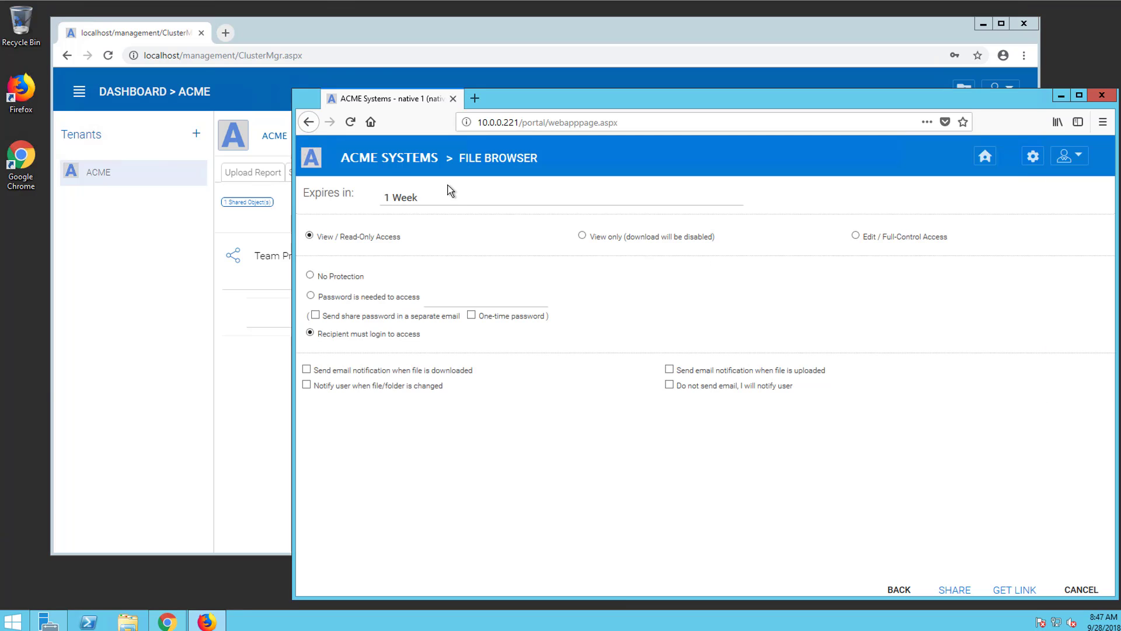
left_click(445, 197)
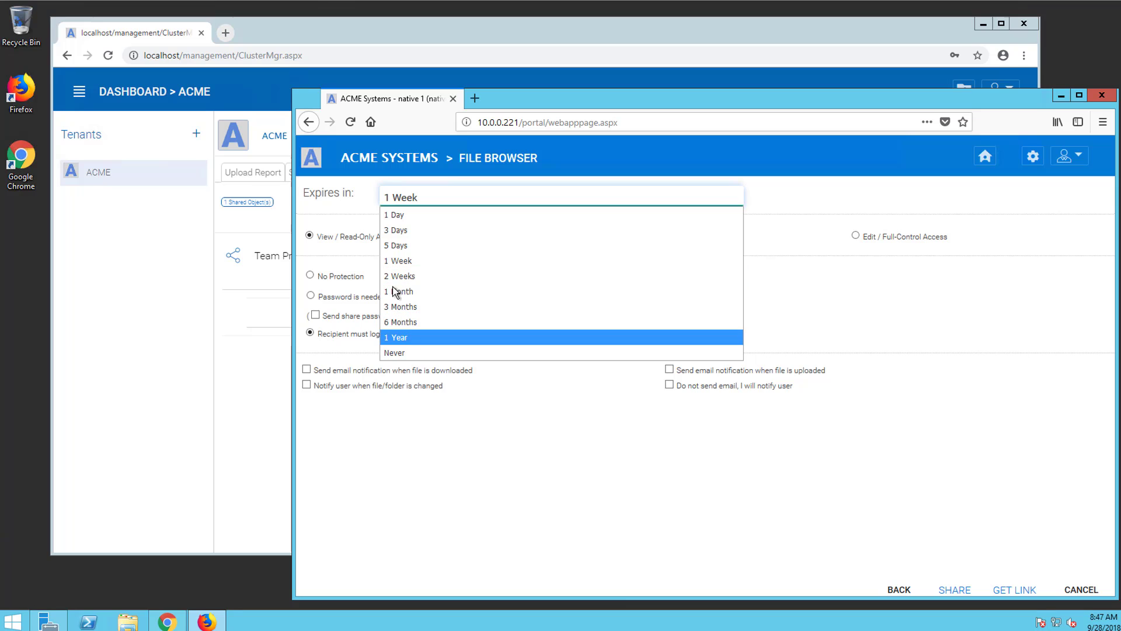
left_click(545, 432)
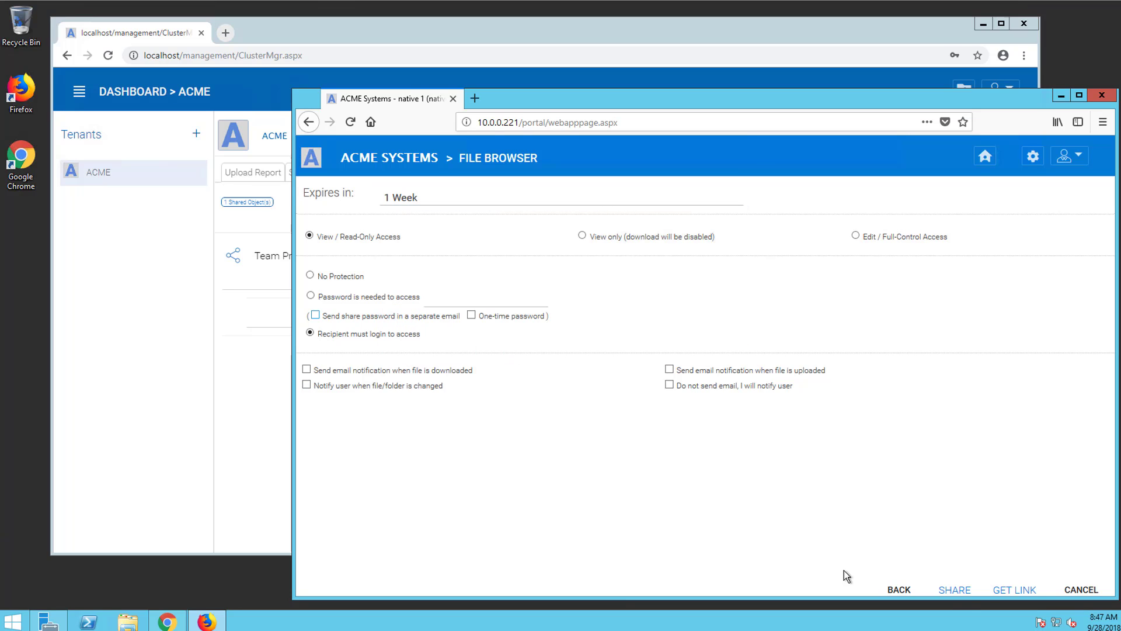